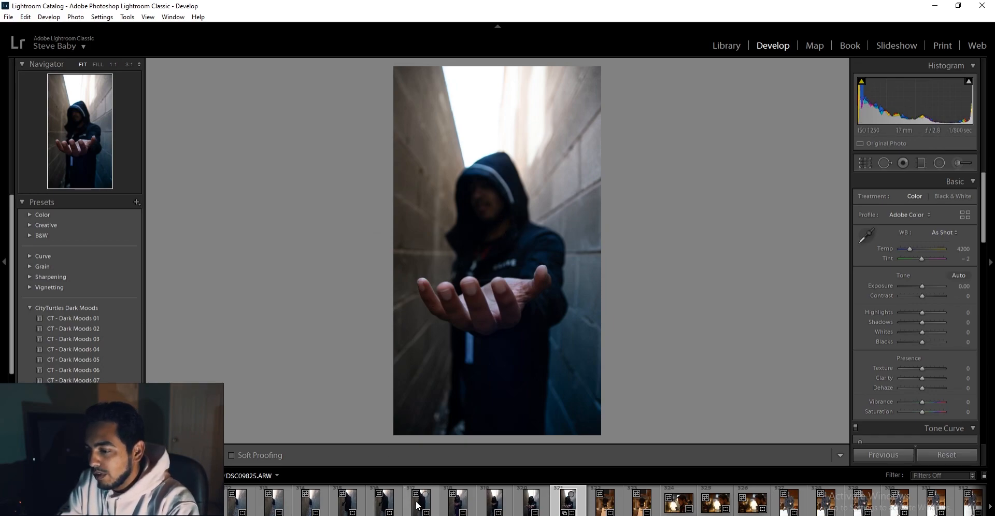
# Compare the alley portraits, return to the outstretched-hand photo and examine the hooded face up close
pyautogui.click(344, 503)
pyautogui.click(567, 500)
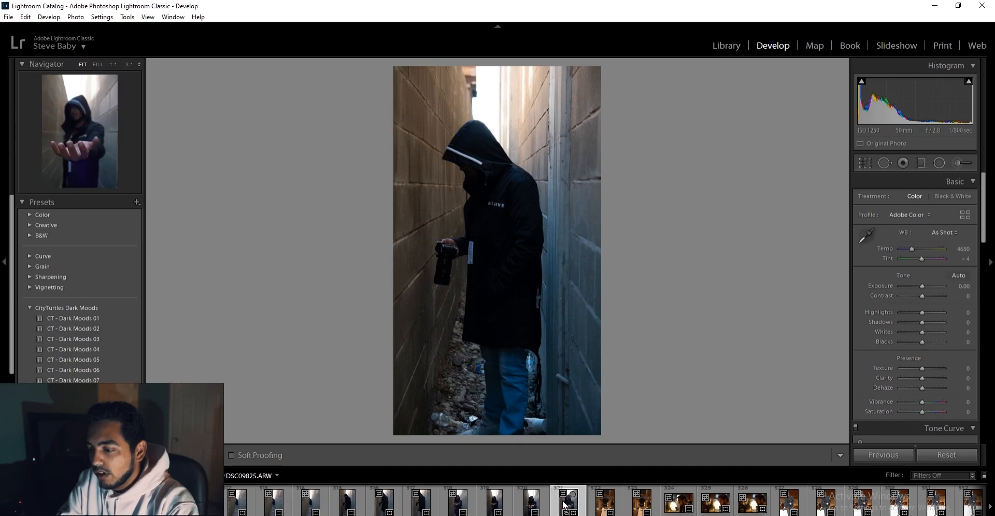
pyautogui.click(455, 505)
pyautogui.click(567, 500)
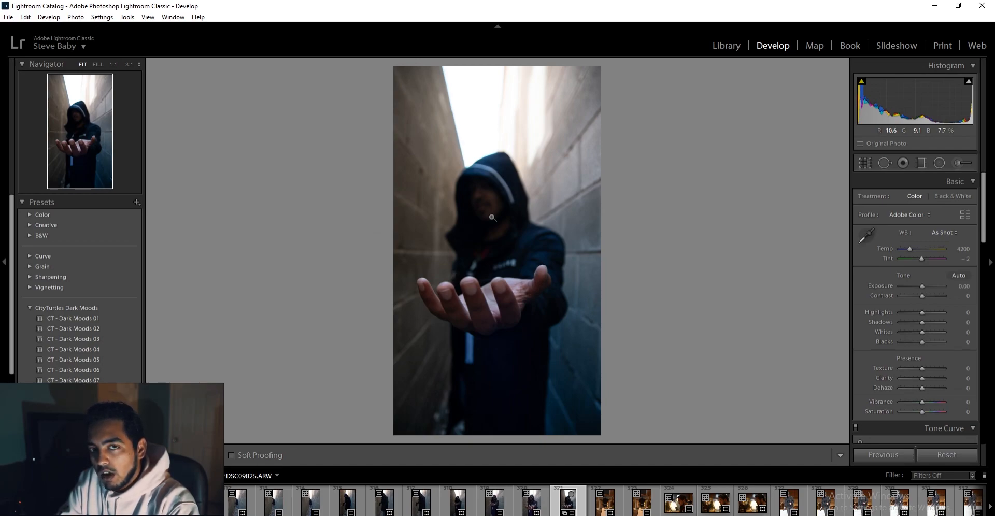
pyautogui.click(487, 214)
pyautogui.click(487, 214)
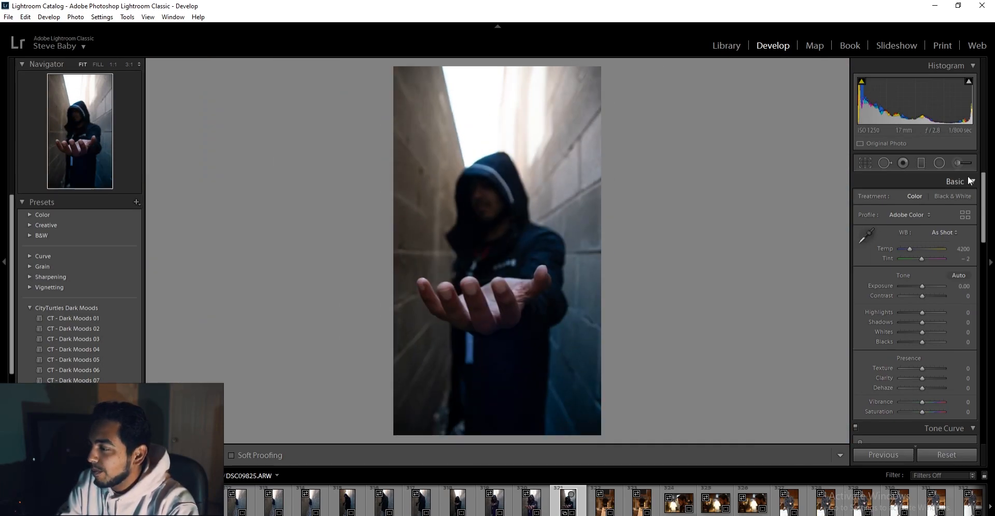
pyautogui.click(488, 199)
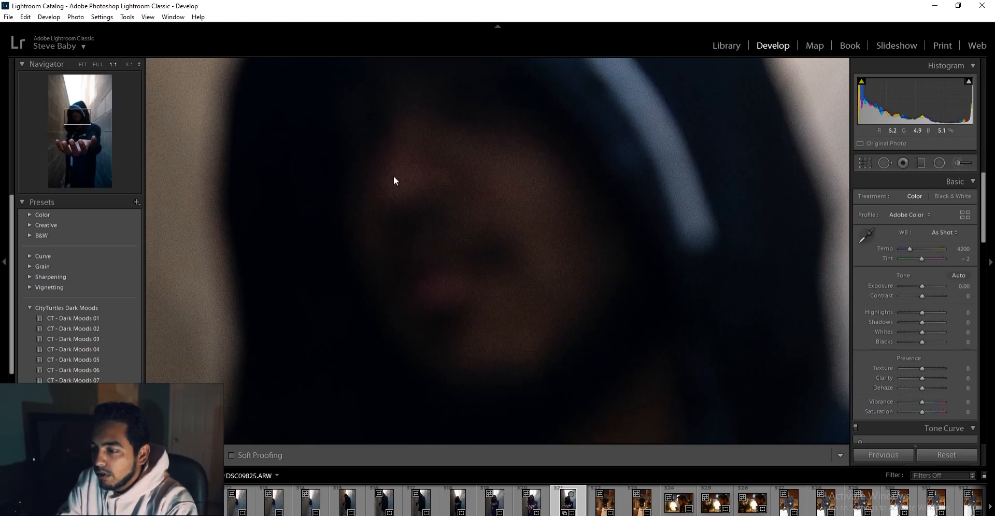
pyautogui.click(446, 277)
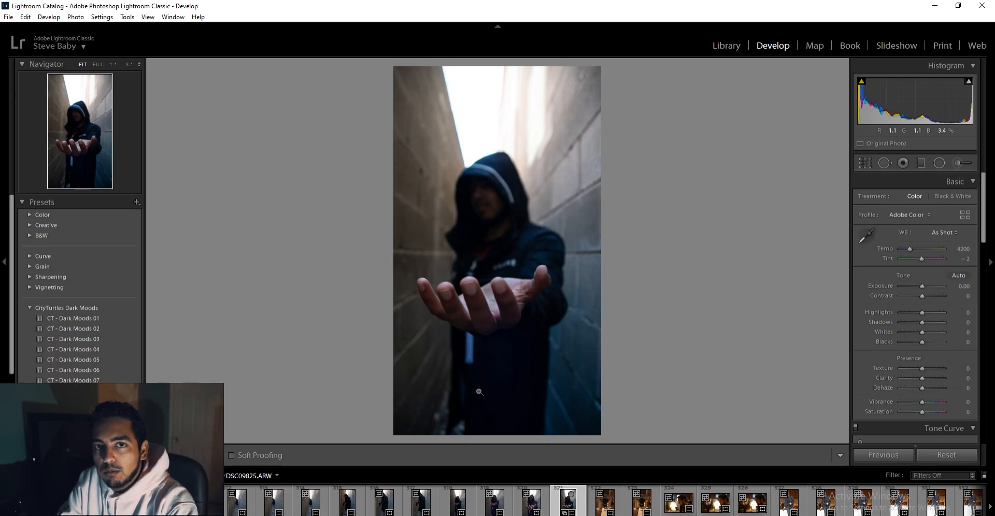
# Try raising the photo's Exposure to +0.36 and reset it to 0
pyautogui.moveTo(919, 286); pyautogui.dragTo(923, 285)
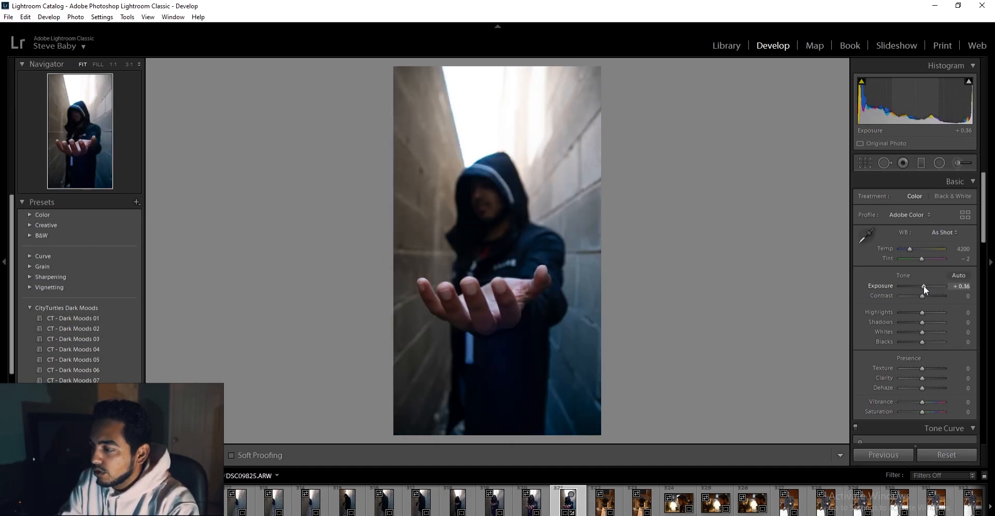
pyautogui.doubleClick(921, 284)
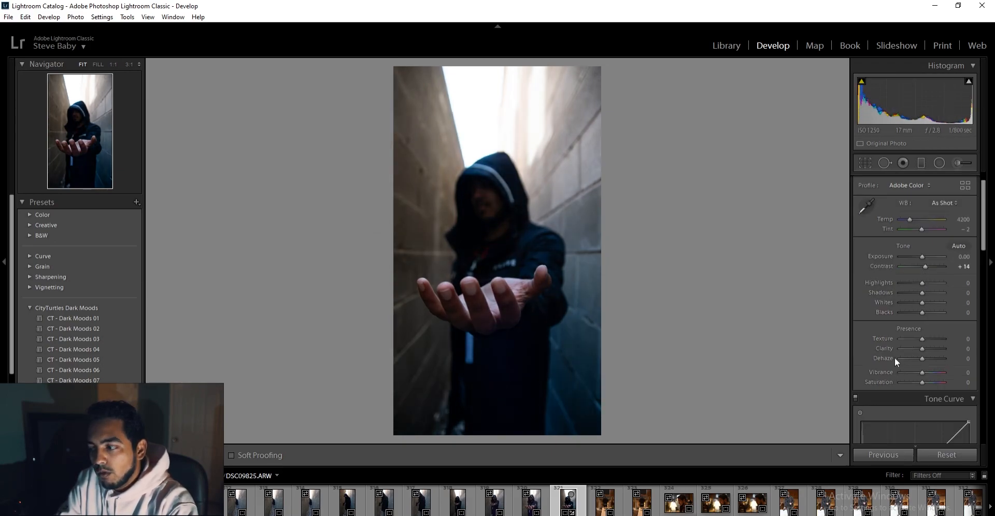
# Add shadow, highlight and midtone points to the RGB tone curve and pull each slightly below the linear line
pyautogui.scroll(-5, 884, 334)
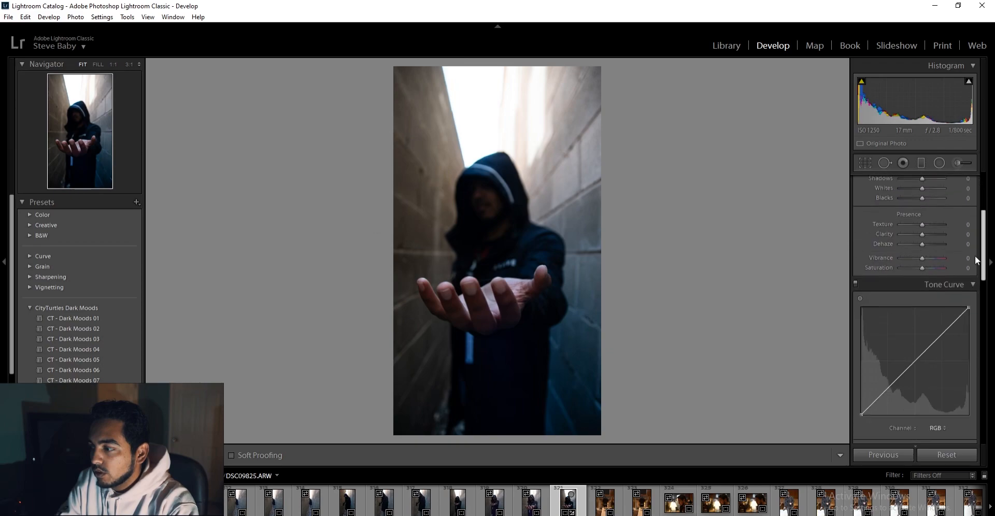
pyautogui.scroll(-1, 918, 290)
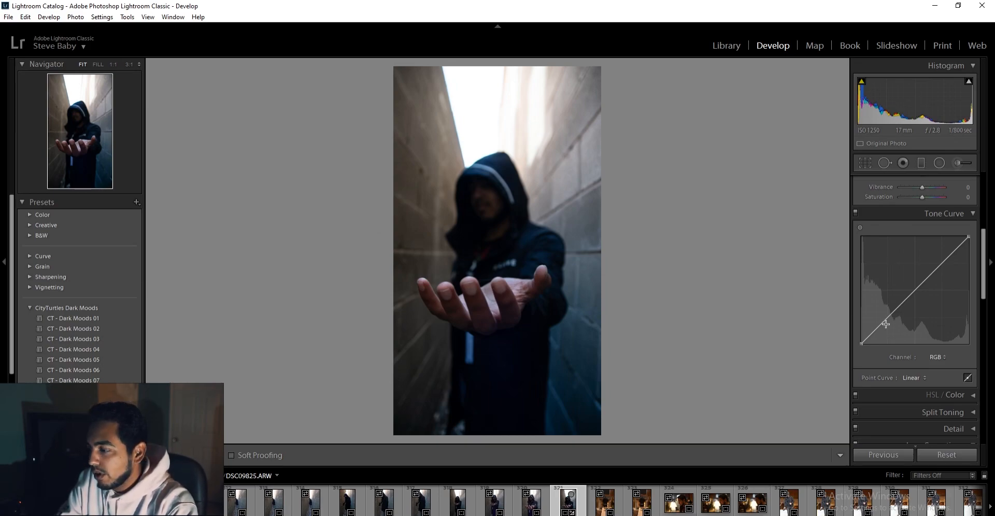
pyautogui.moveTo(887, 319); pyautogui.dragTo(886, 322)
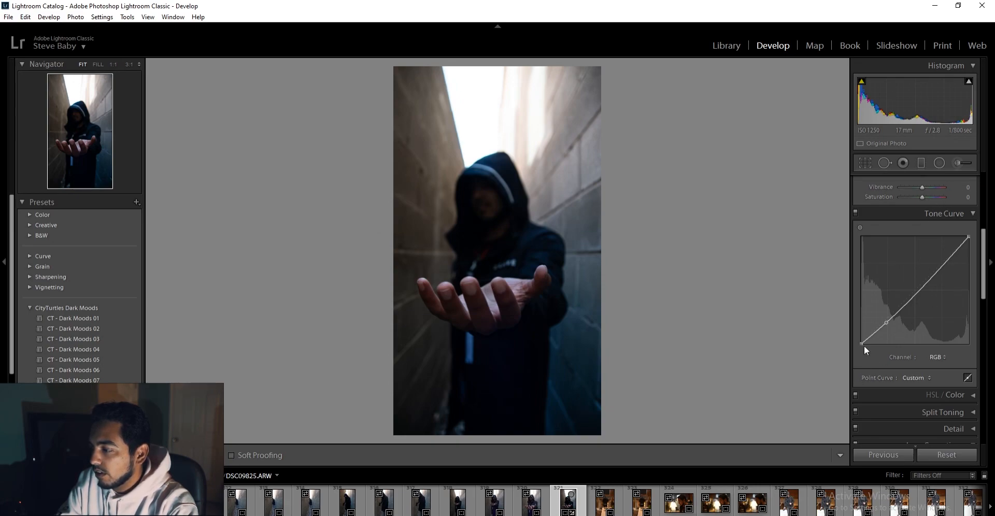
pyautogui.moveTo(957, 249); pyautogui.dragTo(958, 254)
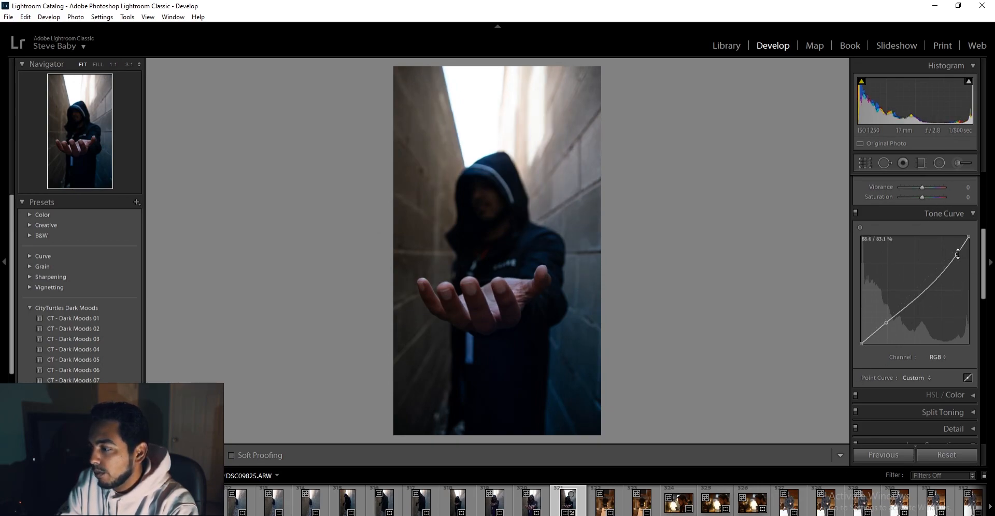
pyautogui.moveTo(926, 290); pyautogui.dragTo(926, 292)
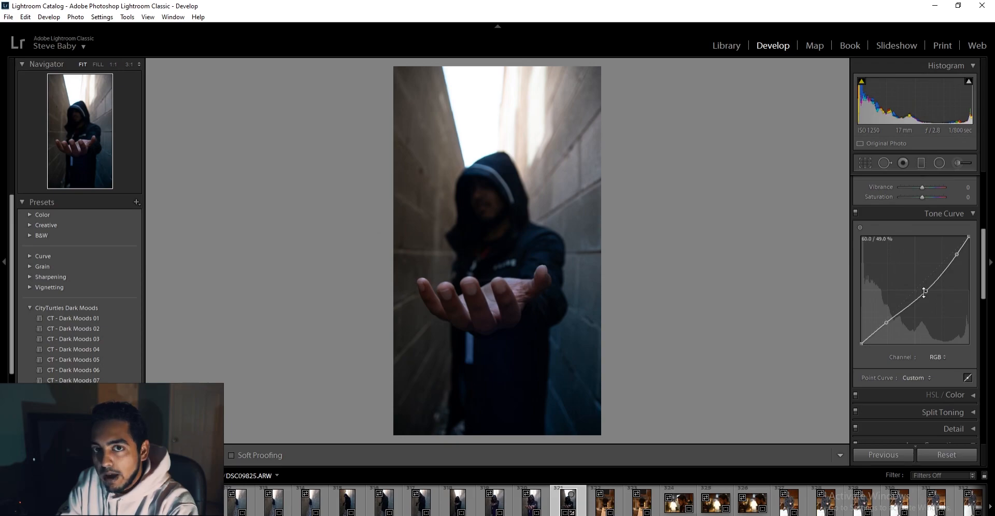
# Shape the RGB curve into an S by lowering the shadow point and raising the highlight point and the midtone to about 57.6 / 56.9 %
pyautogui.moveTo(886, 322); pyautogui.dragTo(885, 330)
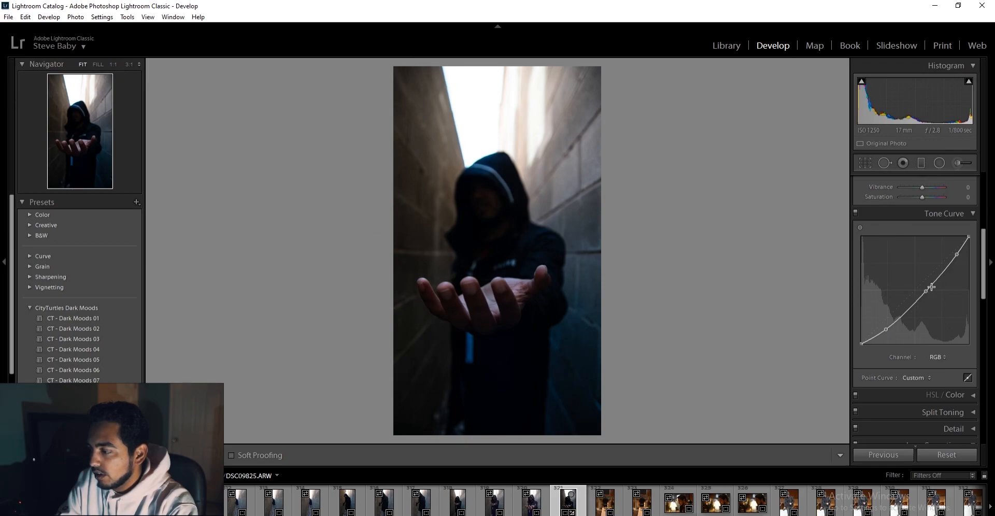
pyautogui.moveTo(956, 254); pyautogui.dragTo(955, 250)
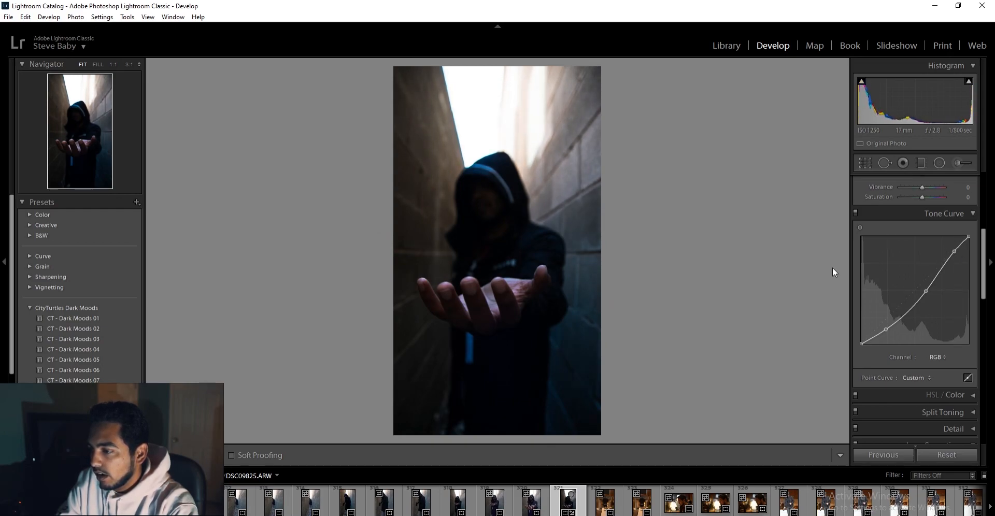
pyautogui.moveTo(926, 291)
pyautogui.mouseDown()
pyautogui.moveTo(911, 278)
pyautogui.moveTo(940, 287)
pyautogui.moveTo(934, 272)
pyautogui.moveTo(918, 275)
pyautogui.moveTo(939, 288)
pyautogui.moveTo(922, 282)
pyautogui.mouseUp()
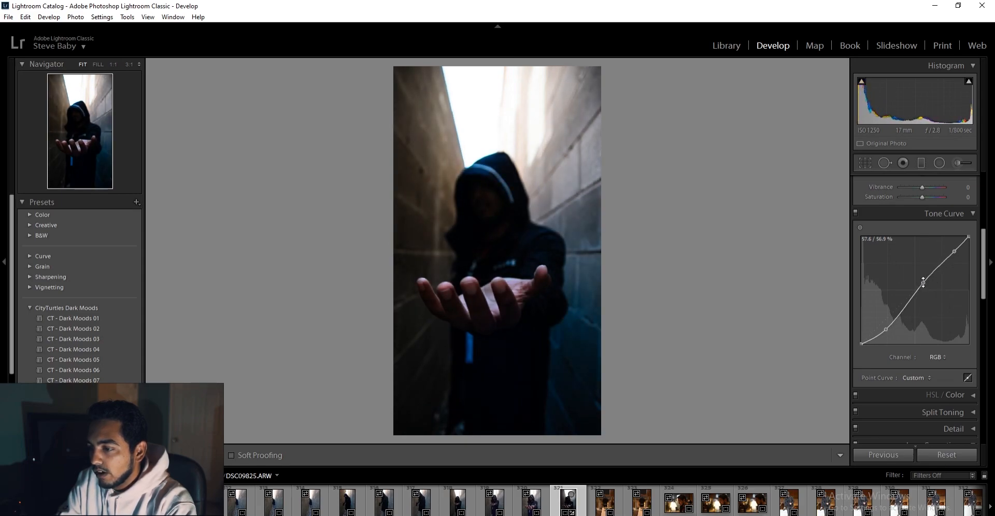
pyautogui.click(482, 192)
pyautogui.click(489, 259)
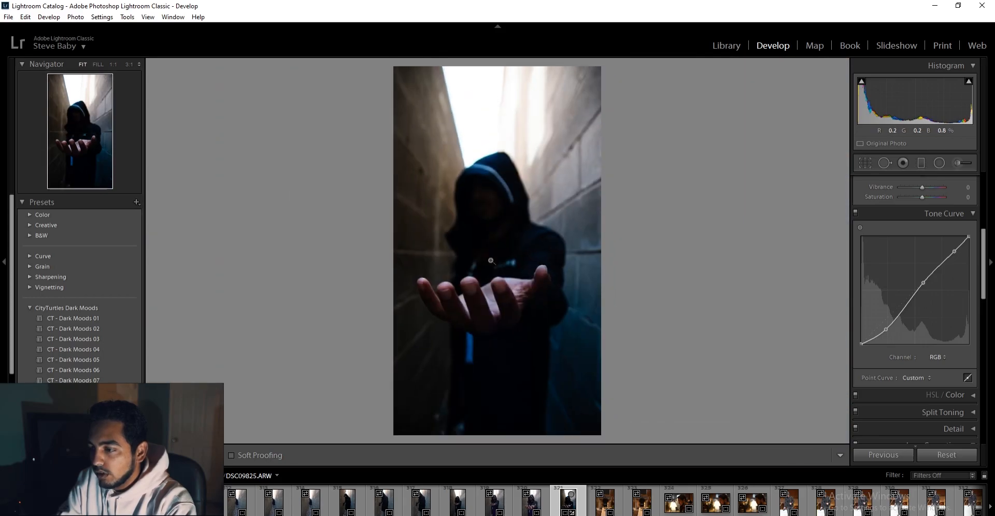
# Lift the RGB curve's black point to about 7.6 % output to fade the darkest tones
pyautogui.scroll(4, 983, 275)
pyautogui.moveTo(982, 243); pyautogui.dragTo(983, 282)
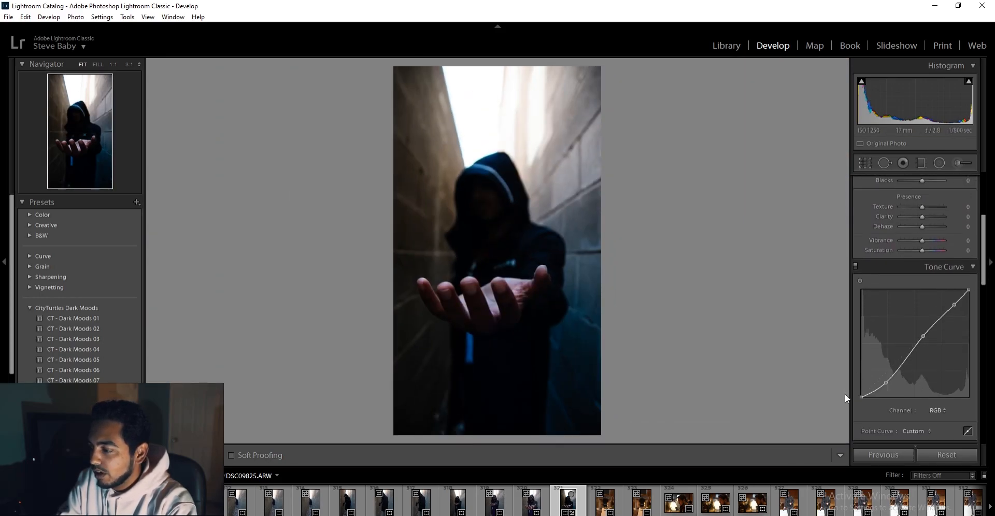
pyautogui.moveTo(860, 393)
pyautogui.mouseDown()
pyautogui.moveTo(860, 385)
pyautogui.moveTo(855, 406)
pyautogui.moveTo(858, 388)
pyautogui.mouseUp()
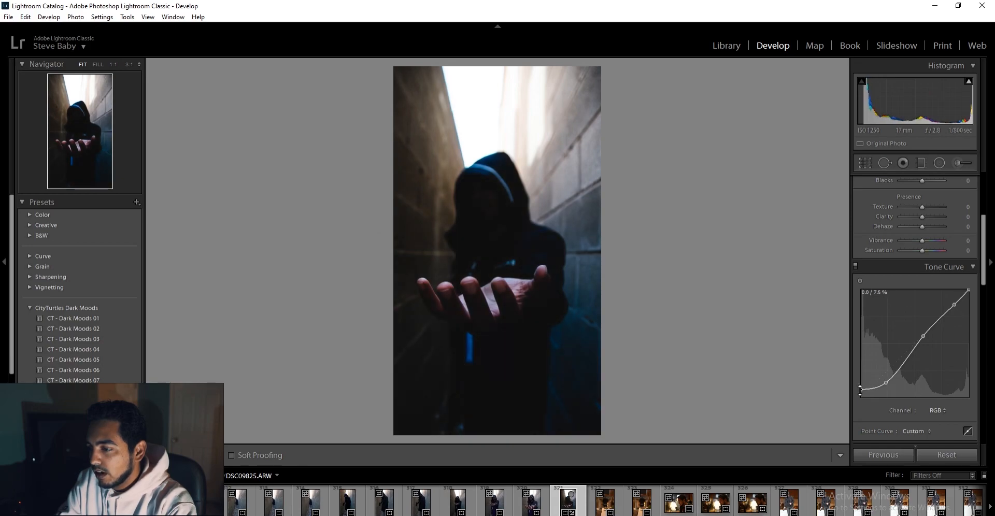
# Set Highlights to +60, Shadows to −7 and Whites to +5 in the basic tone adjustments
pyautogui.scroll(3, 916, 265)
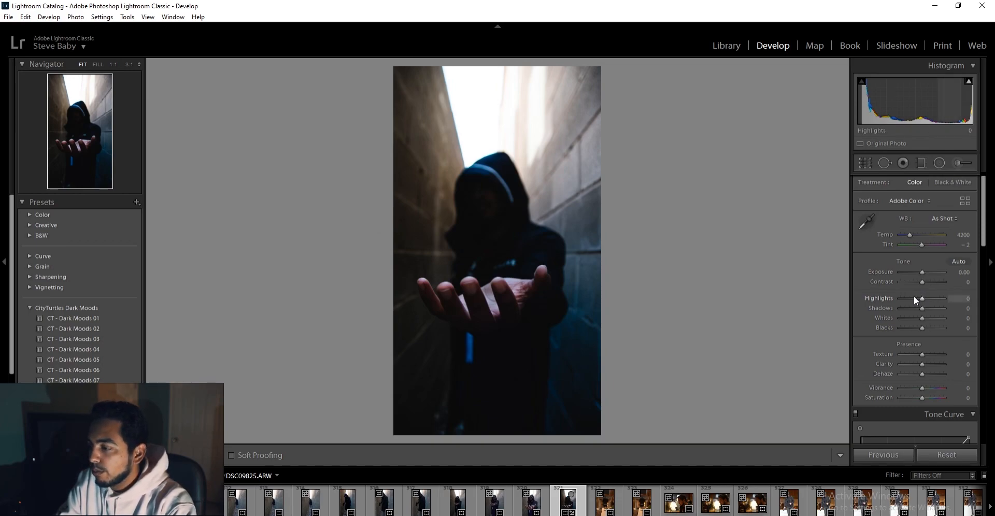
pyautogui.moveTo(909, 297)
pyautogui.mouseDown()
pyautogui.moveTo(895, 297)
pyautogui.moveTo(921, 297)
pyautogui.moveTo(903, 297)
pyautogui.mouseUp()
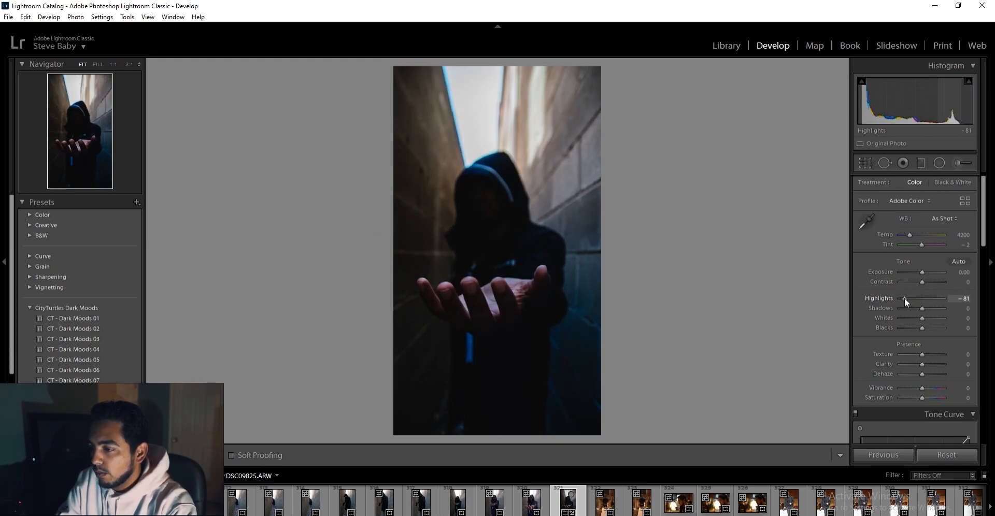
pyautogui.moveTo(931, 297)
pyautogui.mouseDown()
pyautogui.moveTo(943, 299)
pyautogui.moveTo(917, 297)
pyautogui.moveTo(939, 309)
pyautogui.mouseUp()
pyautogui.click(934, 308)
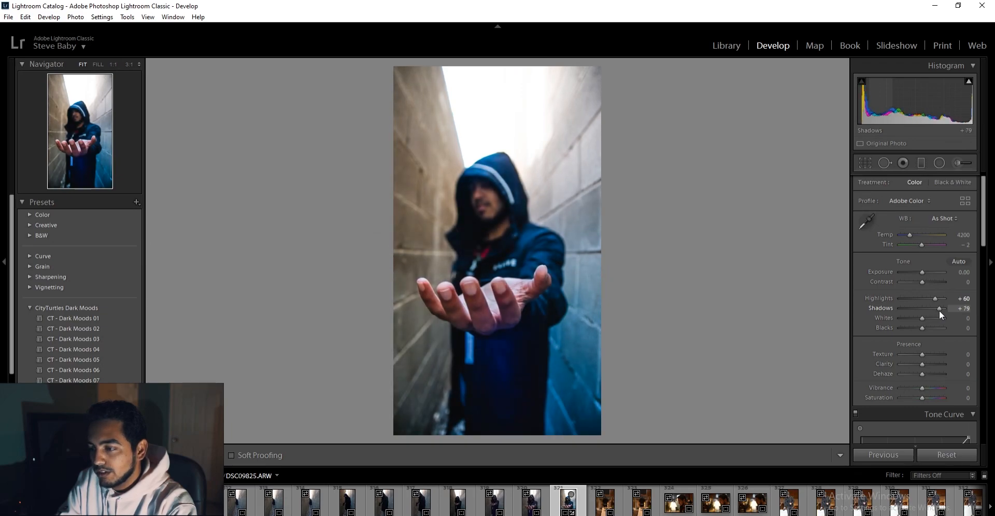
pyautogui.moveTo(937, 310); pyautogui.dragTo(919, 310)
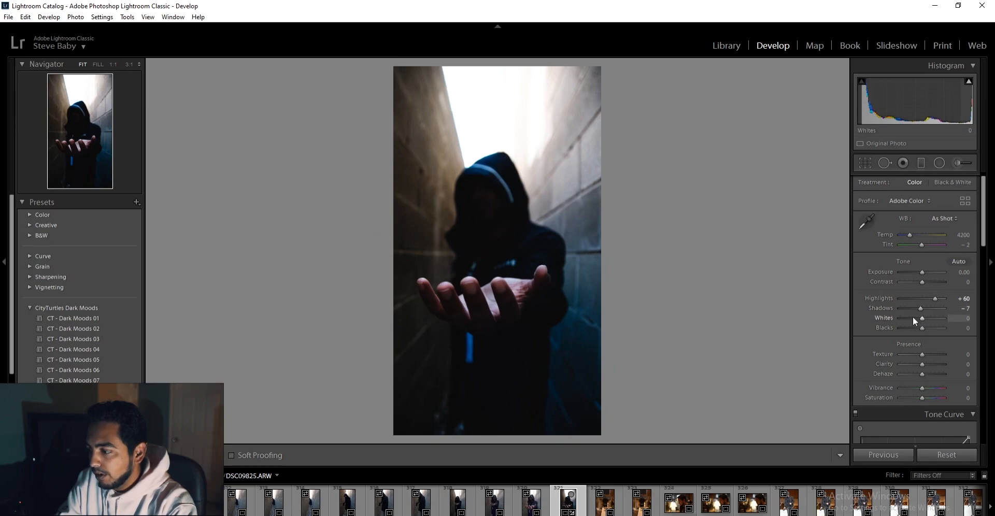
pyautogui.moveTo(911, 318)
pyautogui.mouseDown()
pyautogui.moveTo(904, 319)
pyautogui.moveTo(930, 322)
pyautogui.moveTo(900, 325)
pyautogui.moveTo(919, 327)
pyautogui.mouseUp()
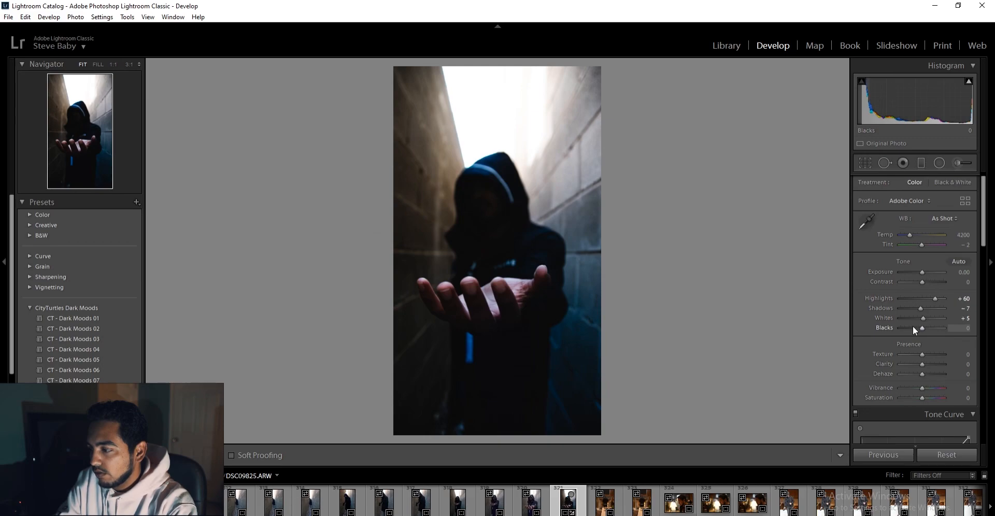
# Try raising Blacks to +95 and undo the change
pyautogui.moveTo(909, 328); pyautogui.dragTo(943, 331)
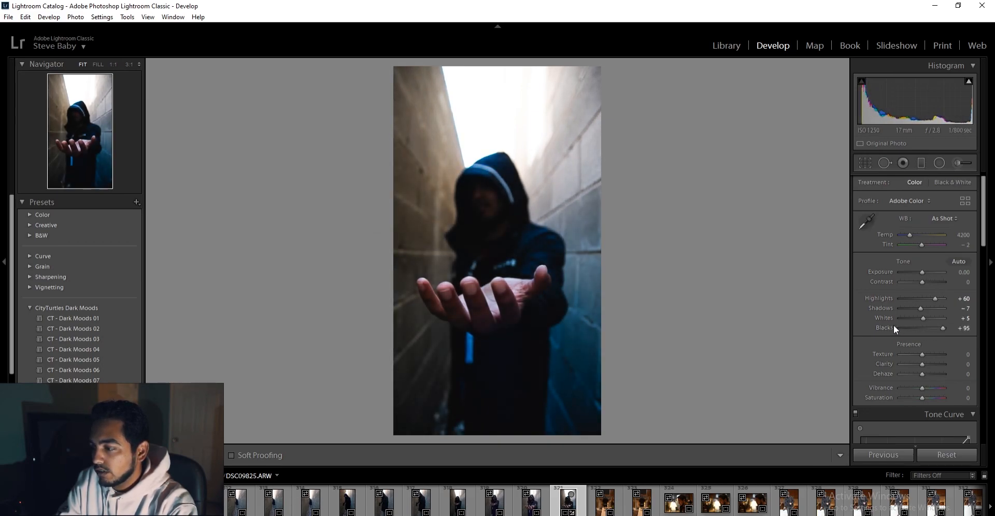
pyautogui.hotkey('ctrl', 'z')
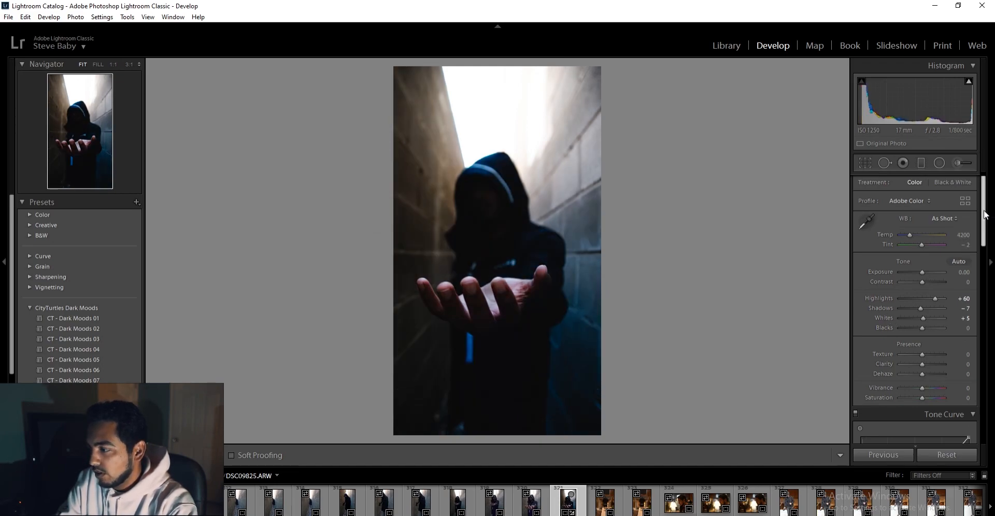
# Test the haze effect with Dehaze at −100, and settle on Dehaze +2 and Clarity +21
pyautogui.moveTo(985, 215)
pyautogui.mouseDown()
pyautogui.moveTo(984, 225)
pyautogui.moveTo(984, 210)
pyautogui.mouseUp()
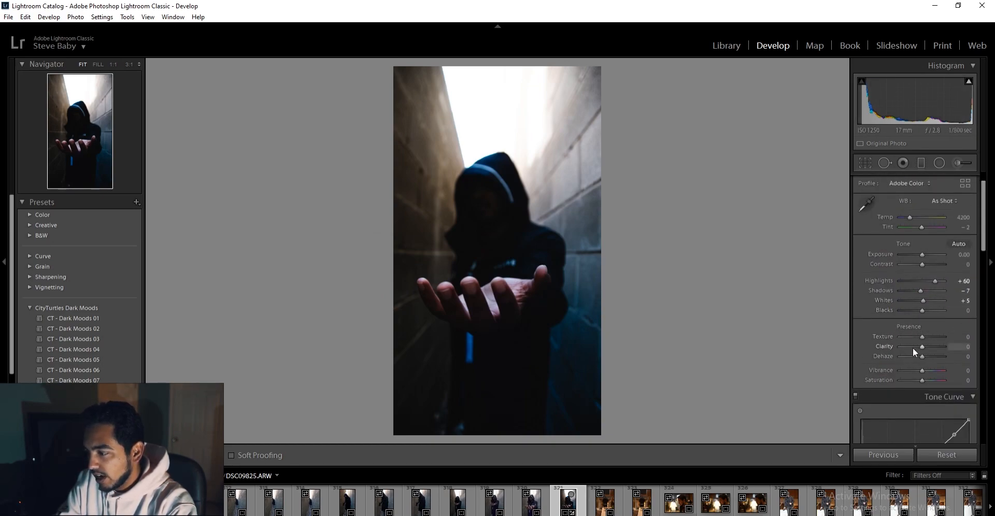
pyautogui.moveTo(922, 356); pyautogui.dragTo(882, 356)
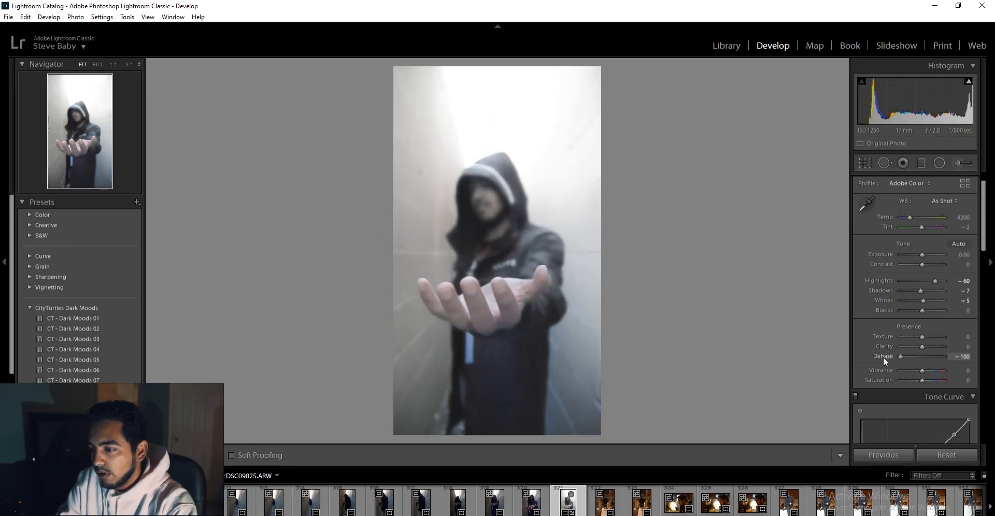
pyautogui.moveTo(883, 356)
pyautogui.mouseDown()
pyautogui.moveTo(910, 356)
pyautogui.moveTo(869, 367)
pyautogui.mouseUp()
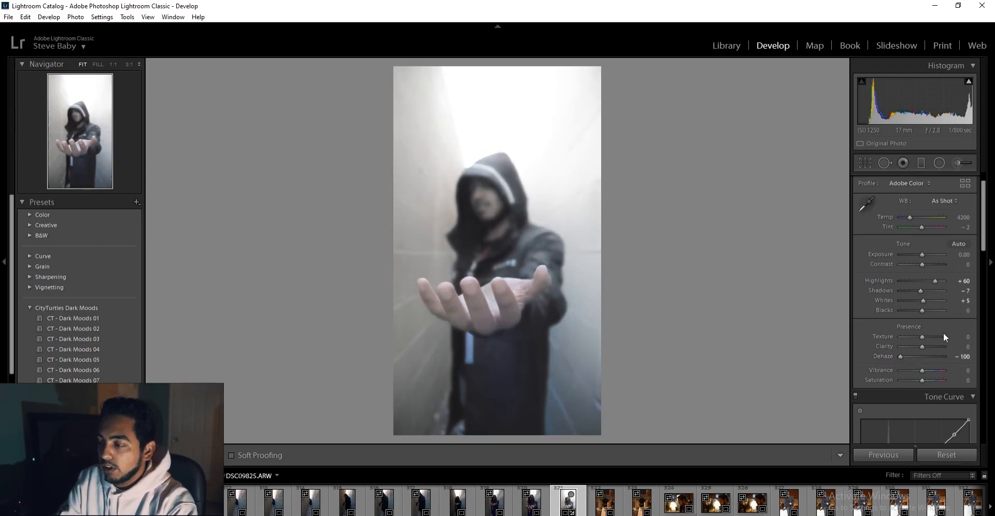
pyautogui.click(922, 356)
pyautogui.moveTo(921, 346)
pyautogui.mouseDown()
pyautogui.moveTo(937, 346)
pyautogui.moveTo(921, 346)
pyautogui.mouseUp()
pyautogui.moveTo(921, 337)
pyautogui.mouseDown()
pyautogui.moveTo(885, 335)
pyautogui.moveTo(949, 338)
pyautogui.moveTo(877, 338)
pyautogui.moveTo(979, 338)
pyautogui.moveTo(912, 335)
pyautogui.moveTo(926, 346)
pyautogui.mouseUp()
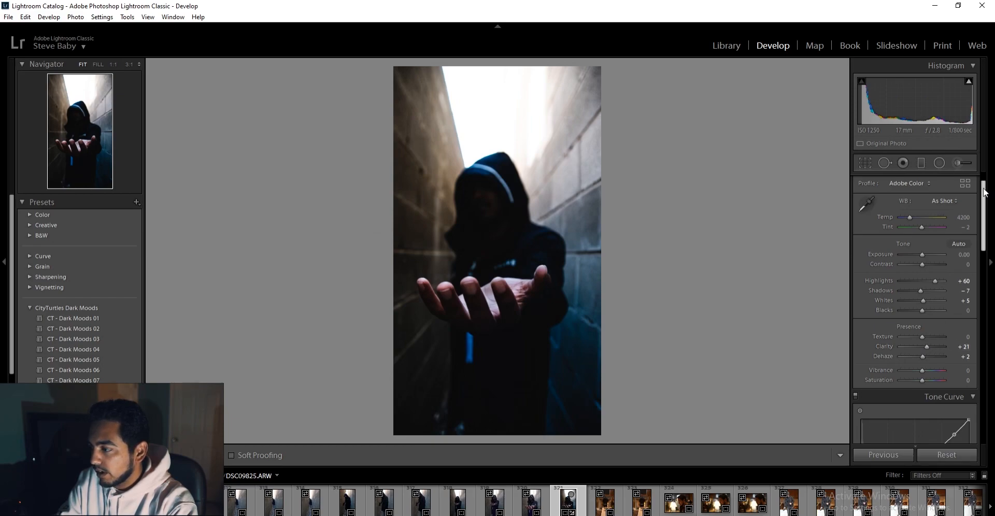
# Try cooling the white balance temperature to 3905 and return it to 4200
pyautogui.moveTo(983, 192)
pyautogui.mouseDown()
pyautogui.moveTo(990, 267)
pyautogui.moveTo(987, 180)
pyautogui.mouseUp()
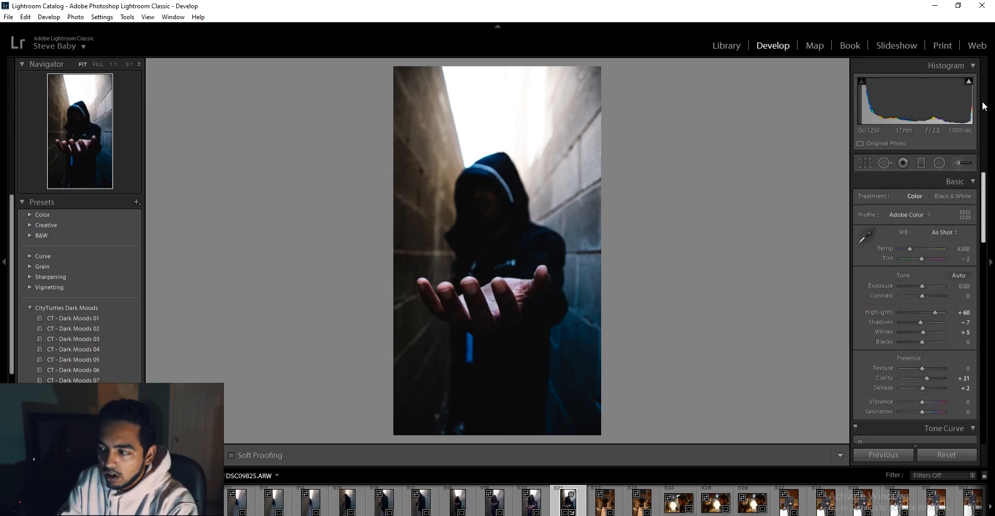
pyautogui.click(905, 249)
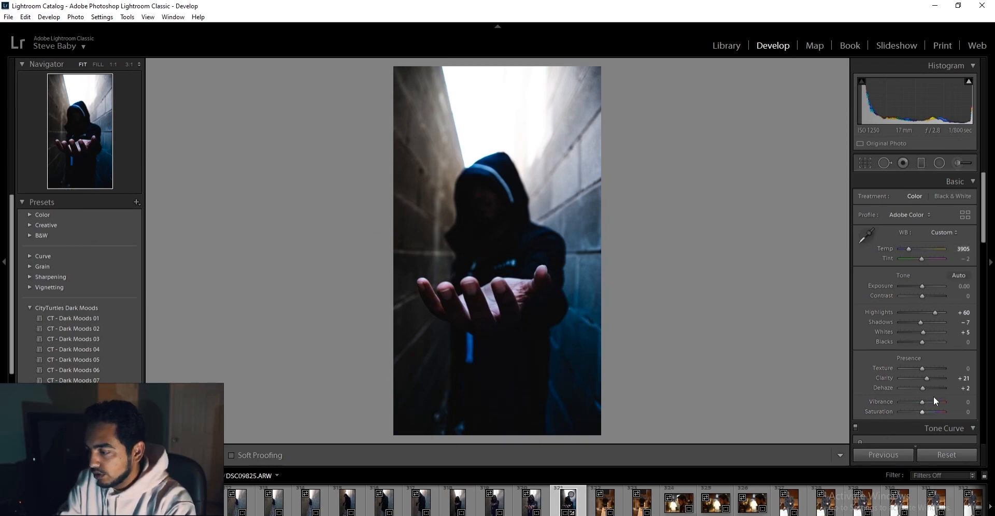
pyautogui.moveTo(911, 247); pyautogui.dragTo(910, 248)
pyautogui.hotkey('ctrl', 'z')
pyautogui.hotkey('ctrl', 'y')
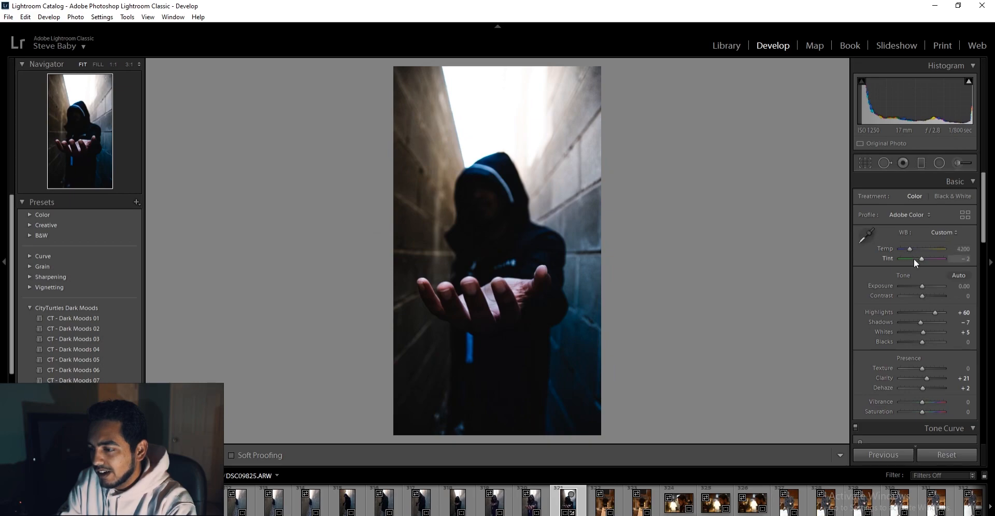
# Try Tint values of −11 and +25 and reset the Tint to −2
pyautogui.moveTo(921, 259); pyautogui.dragTo(920, 257)
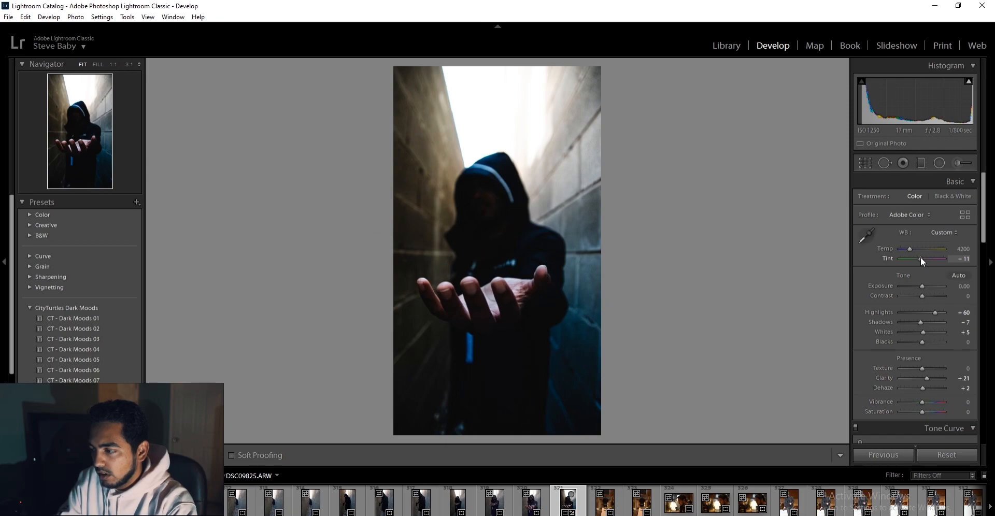
pyautogui.moveTo(922, 256); pyautogui.dragTo(925, 256)
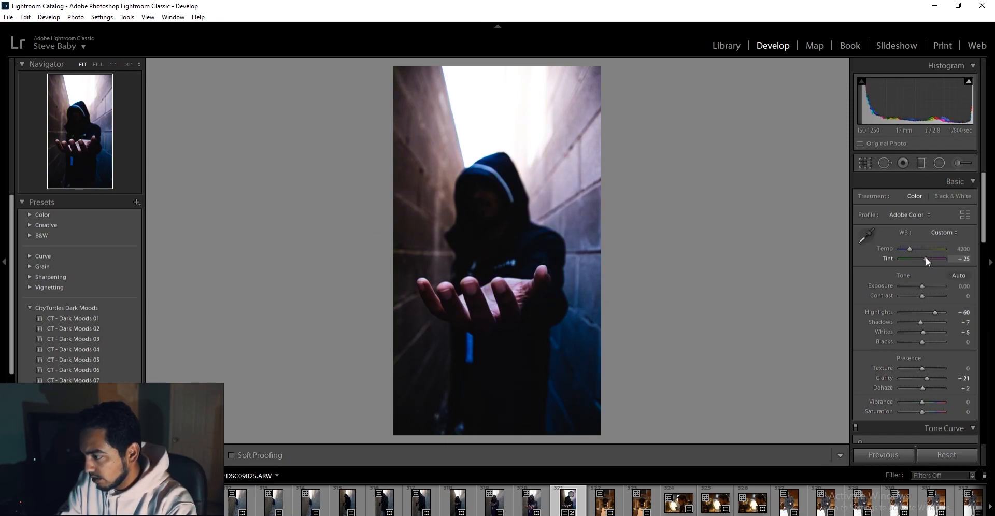
pyautogui.doubleClick(926, 258)
pyautogui.moveTo(983, 199); pyautogui.dragTo(983, 202)
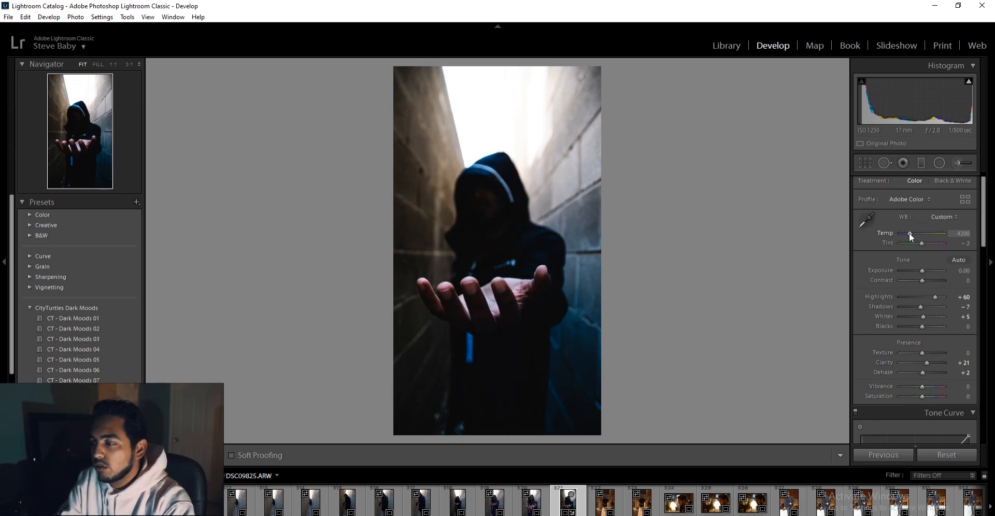
# Expand the HSL/Color and Calibration sections of the Develop adjustments
pyautogui.moveTo(909, 233); pyautogui.dragTo(909, 240)
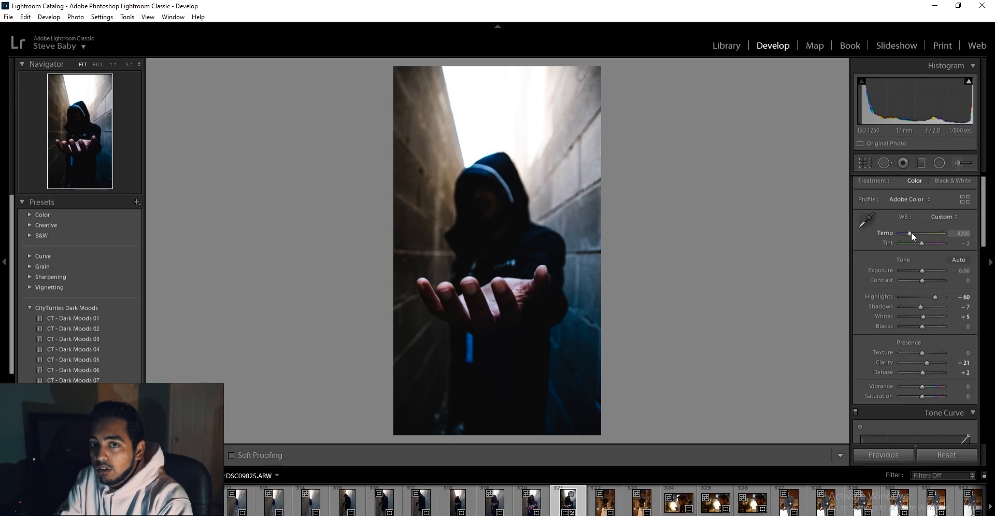
pyautogui.scroll(-6, 910, 232)
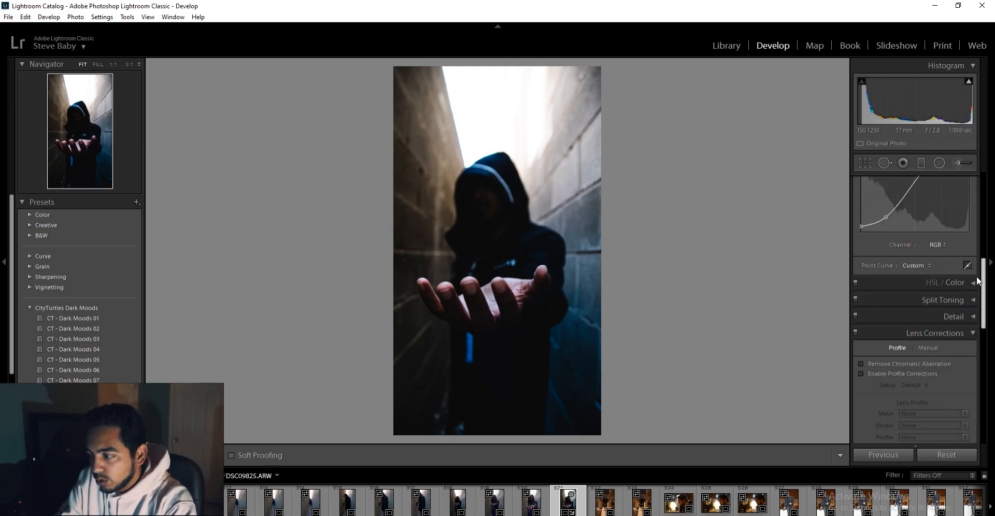
pyautogui.click(961, 285)
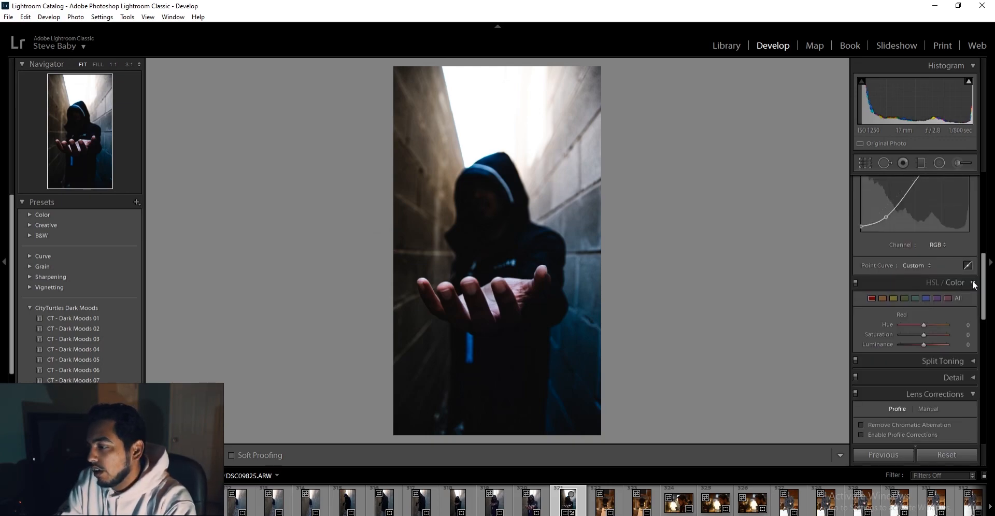
pyautogui.scroll(-1, 984, 282)
pyautogui.moveTo(984, 283); pyautogui.dragTo(985, 284)
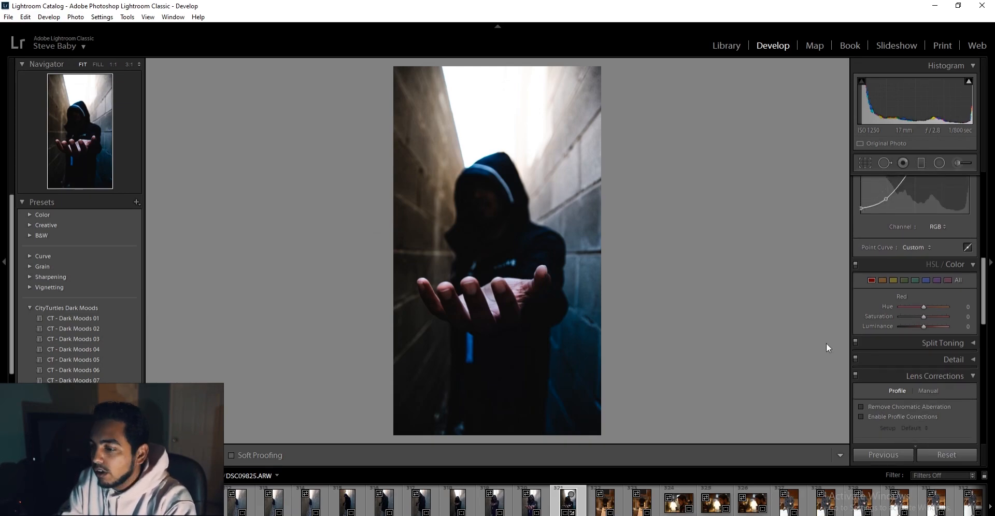
pyautogui.scroll(-5, 895, 290)
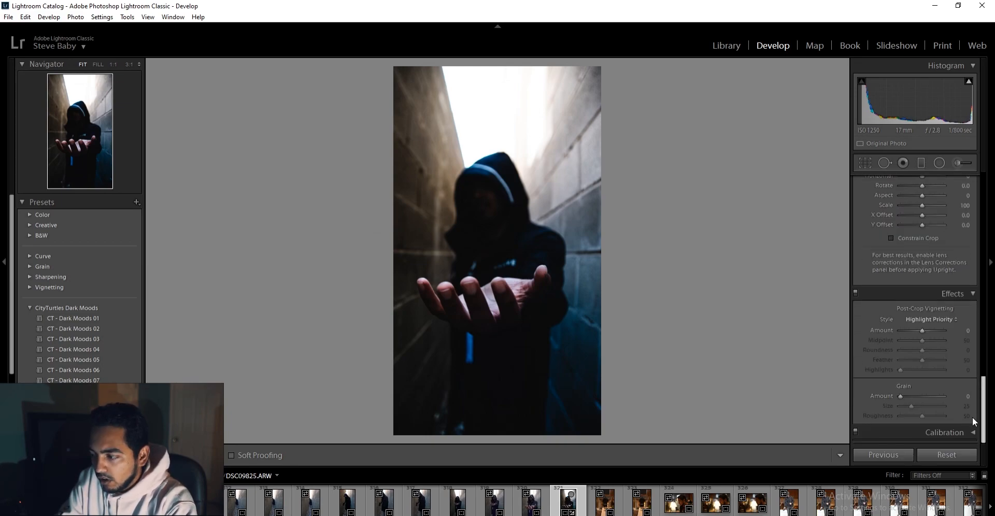
pyautogui.click(970, 432)
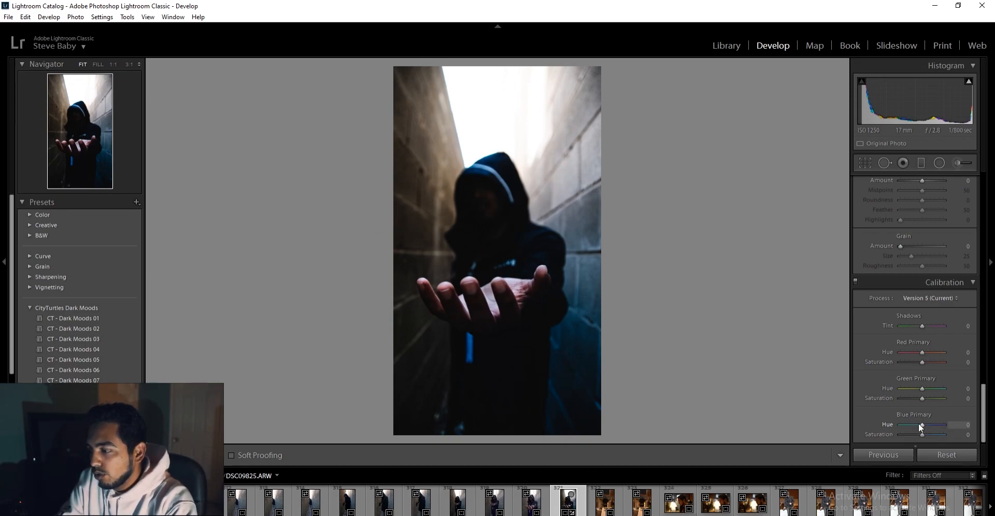
# Try a Blue Primary Hue of −74 in Calibration with Saturation at −100 and +88
pyautogui.moveTo(919, 423); pyautogui.dragTo(901, 423)
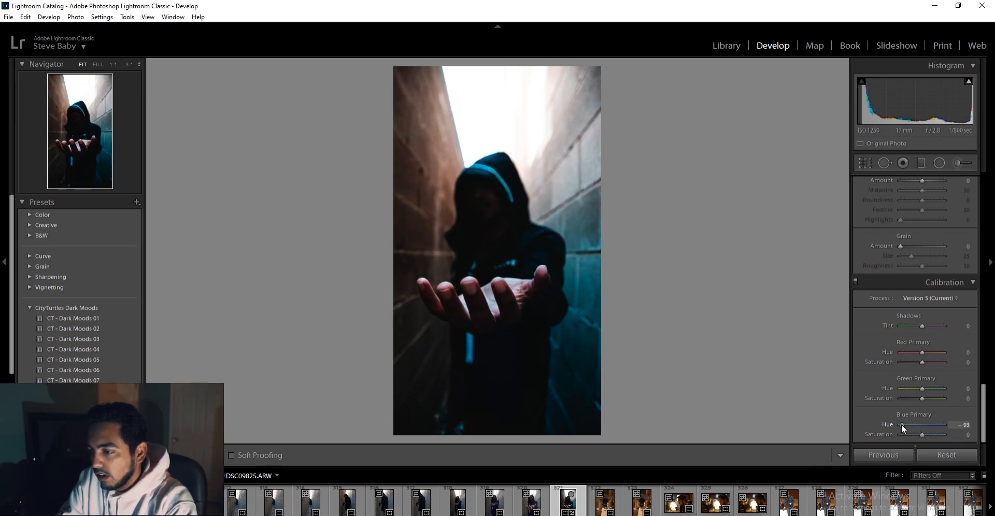
pyautogui.moveTo(903, 425)
pyautogui.mouseDown()
pyautogui.moveTo(918, 426)
pyautogui.moveTo(907, 424)
pyautogui.mouseUp()
pyautogui.moveTo(921, 434)
pyautogui.mouseDown()
pyautogui.moveTo(943, 437)
pyautogui.moveTo(918, 436)
pyautogui.moveTo(939, 437)
pyautogui.moveTo(927, 438)
pyautogui.mouseUp()
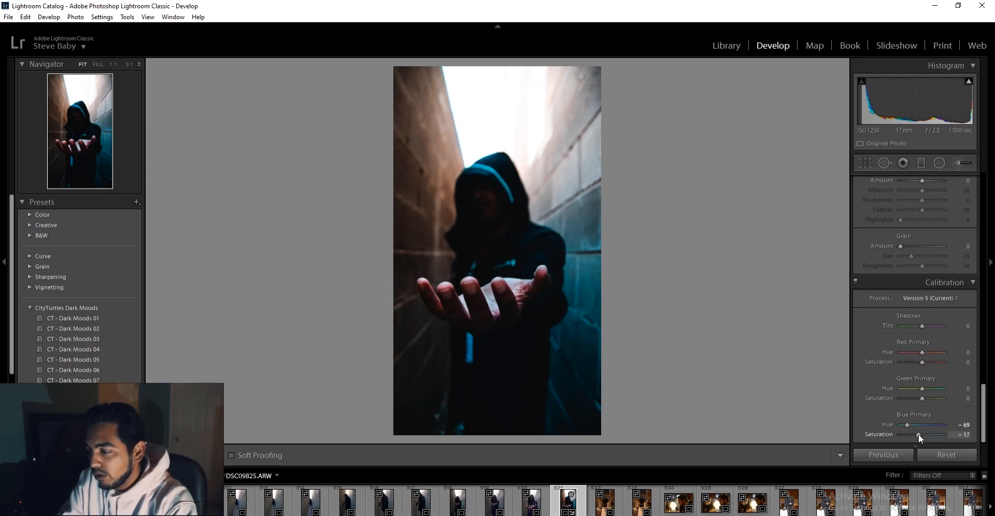
pyautogui.moveTo(910, 426); pyautogui.dragTo(761, 431)
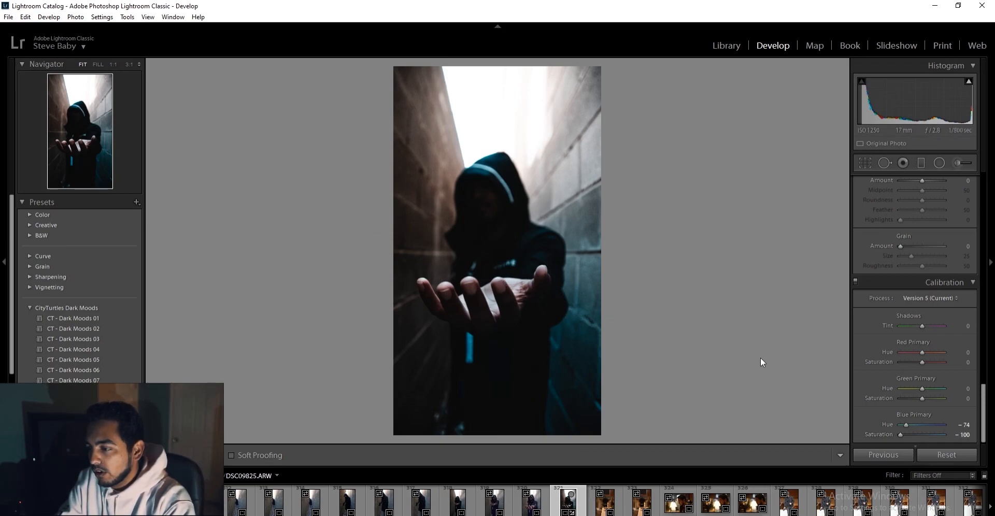
pyautogui.moveTo(925, 436); pyautogui.dragTo(941, 436)
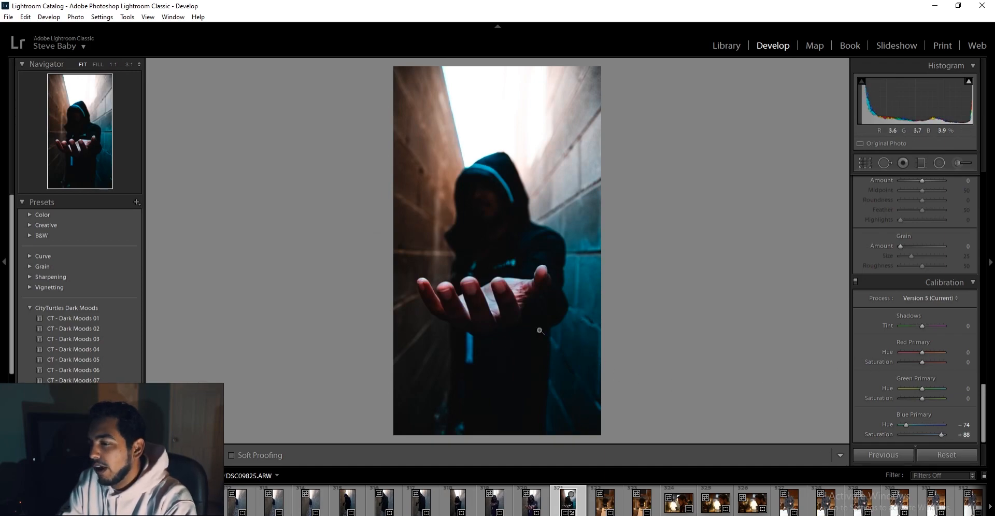
# Test the Green and Red Primary hues, reset them, and set Blue Primary to Hue −57 and Saturation −21
pyautogui.moveTo(921, 389); pyautogui.dragTo(890, 389)
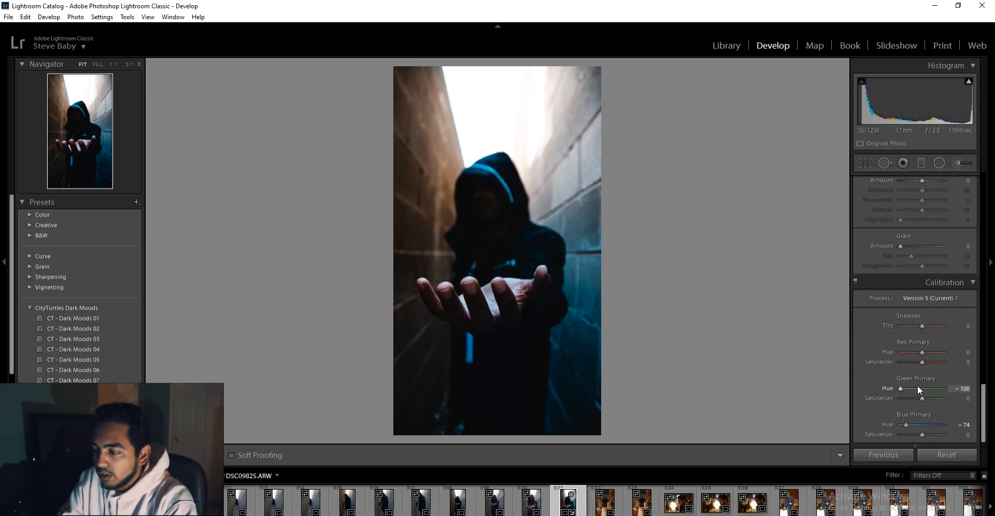
pyautogui.moveTo(906, 352); pyautogui.dragTo(942, 357)
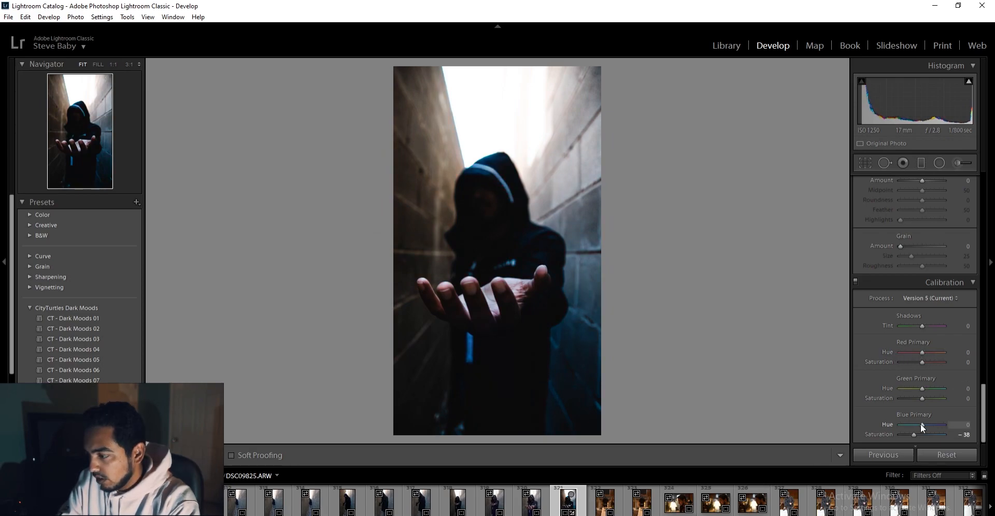
pyautogui.moveTo(913, 435); pyautogui.dragTo(915, 435)
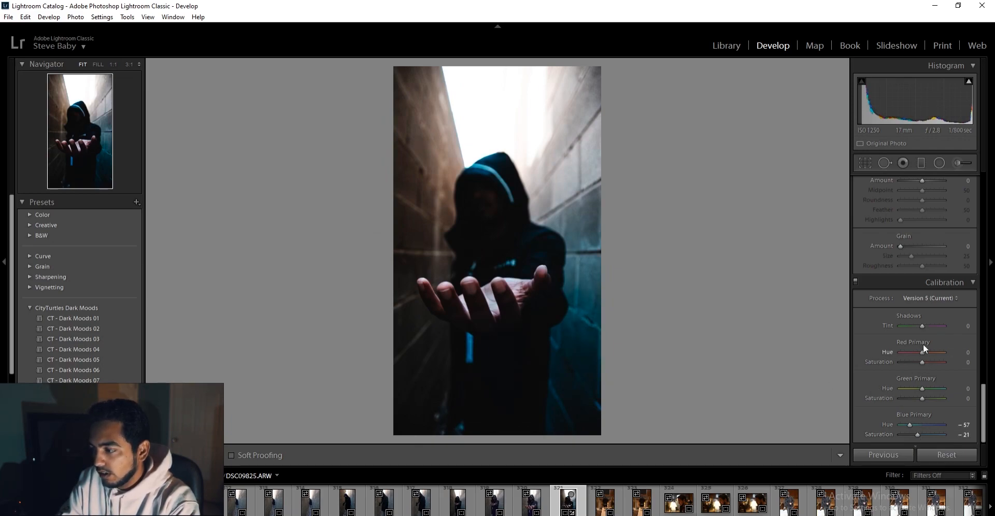
# Test the Calibration Shadows Tint at +100 and settle on −24
pyautogui.moveTo(900, 326); pyautogui.dragTo(962, 336)
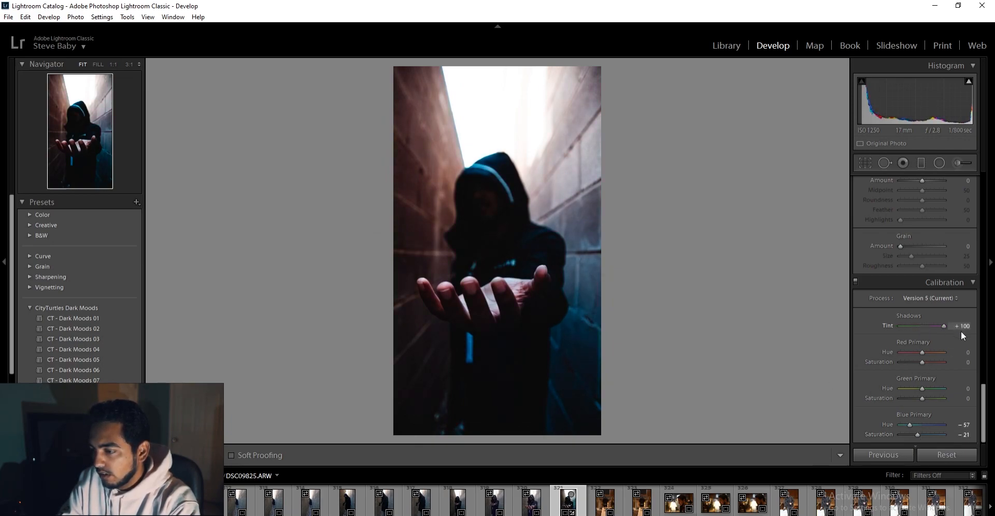
pyautogui.click(916, 328)
pyautogui.doubleClick(919, 327)
pyautogui.moveTo(983, 392); pyautogui.dragTo(983, 375)
pyautogui.moveTo(912, 402); pyautogui.dragTo(914, 403)
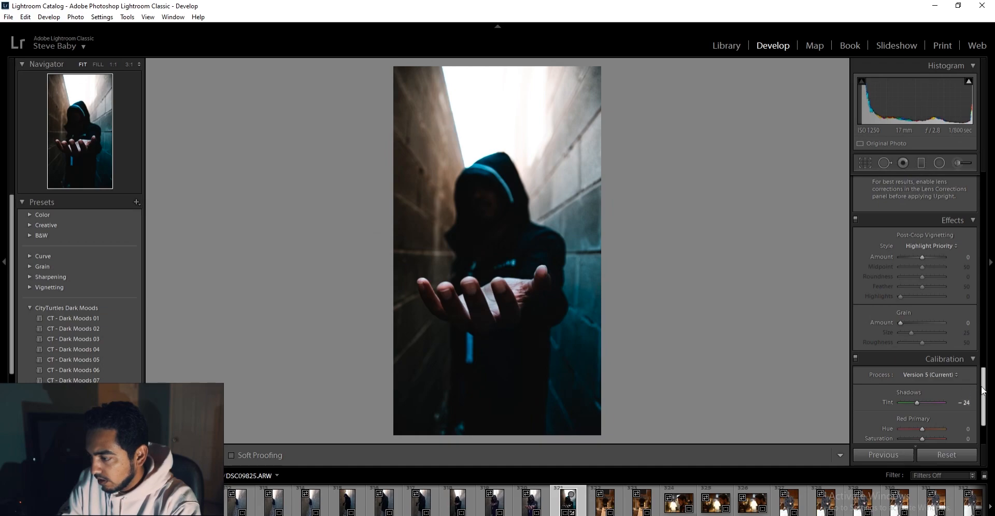
# Try an Orange Hue of −100 in the HSL/Color adjustments and undo it
pyautogui.scroll(5, 987, 237)
pyautogui.scroll(6, 986, 237)
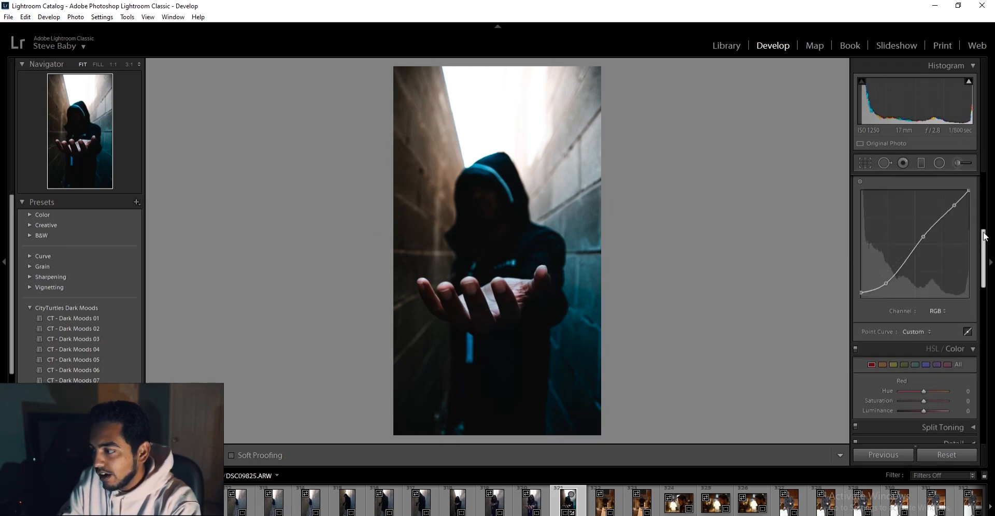
pyautogui.click(892, 314)
pyautogui.click(882, 312)
pyautogui.moveTo(924, 340); pyautogui.dragTo(870, 343)
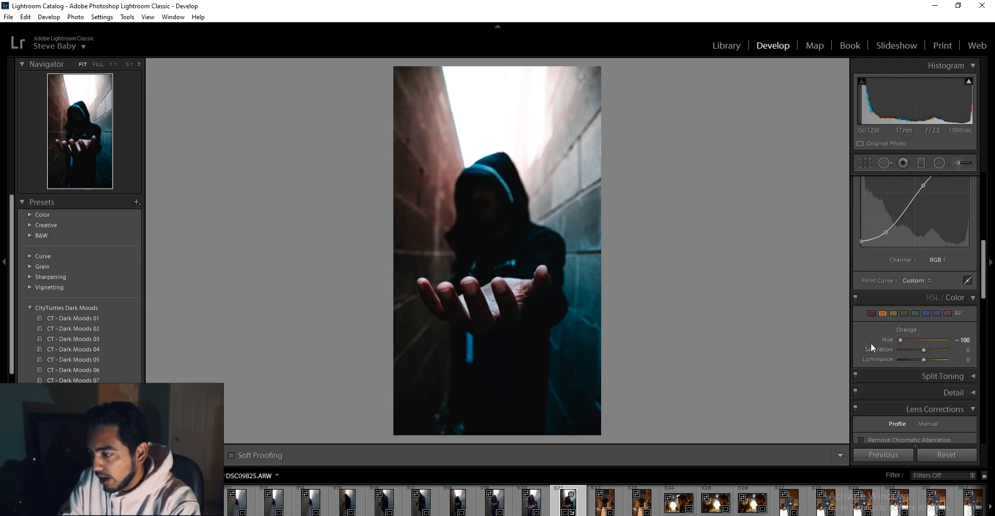
pyautogui.hotkey('ctrl', 'z')
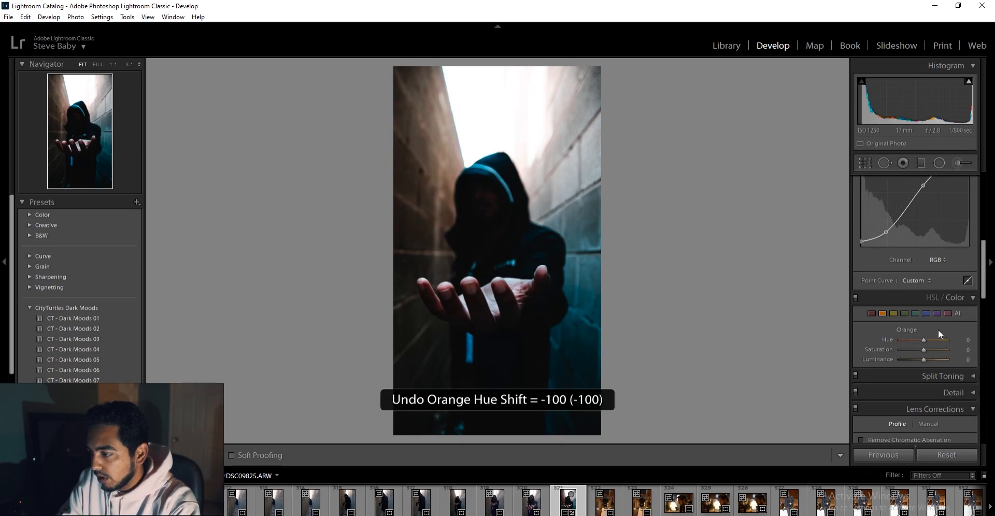
# Try Blue Hue and Aqua Hue at −100 and undo both shifts
pyautogui.click(927, 314)
pyautogui.moveTo(909, 339); pyautogui.dragTo(882, 341)
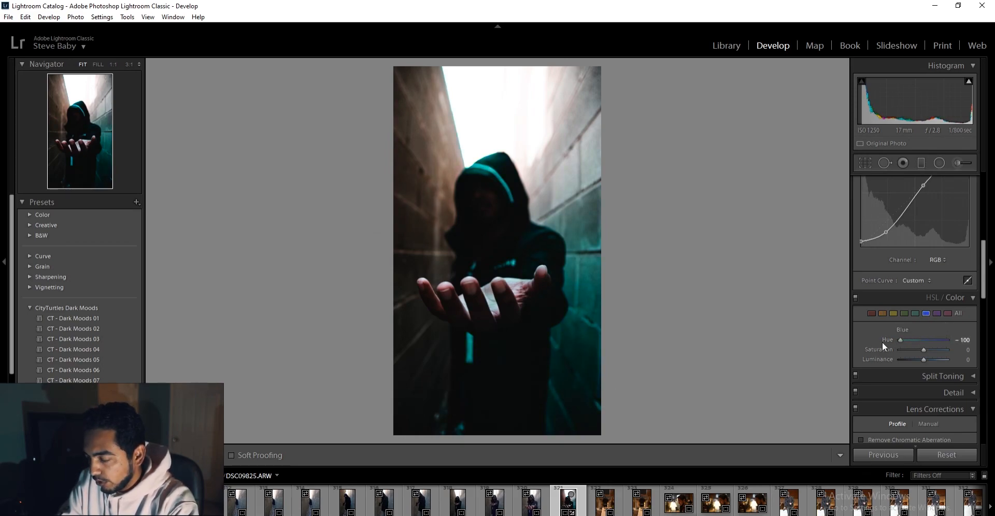
pyautogui.click(915, 313)
pyautogui.moveTo(923, 340); pyautogui.dragTo(885, 341)
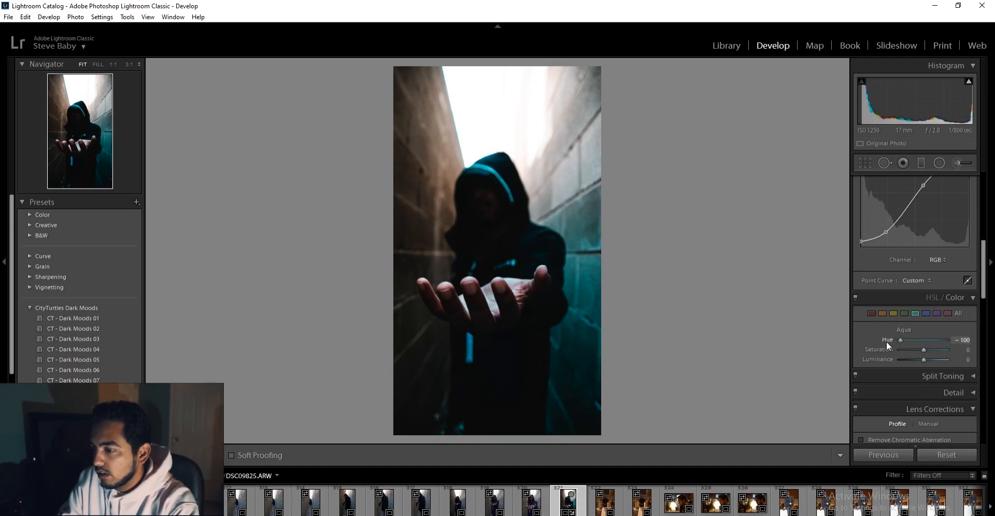
pyautogui.click(937, 338)
pyautogui.hotkey('ctrl', 'z')
pyautogui.hotkey('ctrl', 'z')
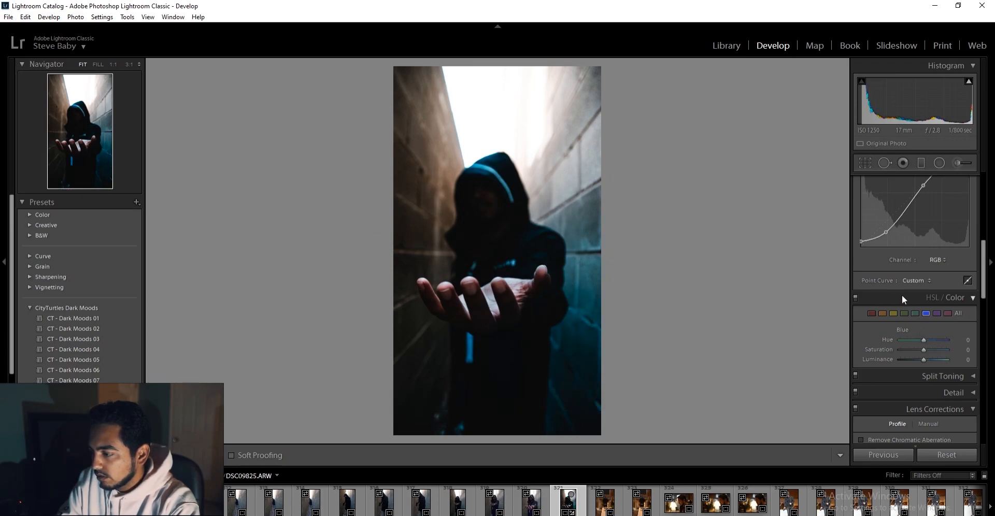
# Try an Orange Hue of +100, undo it, and return to the Red color range
pyautogui.click(883, 313)
pyautogui.moveTo(923, 339); pyautogui.dragTo(957, 339)
pyautogui.hotkey('ctrl', 'z')
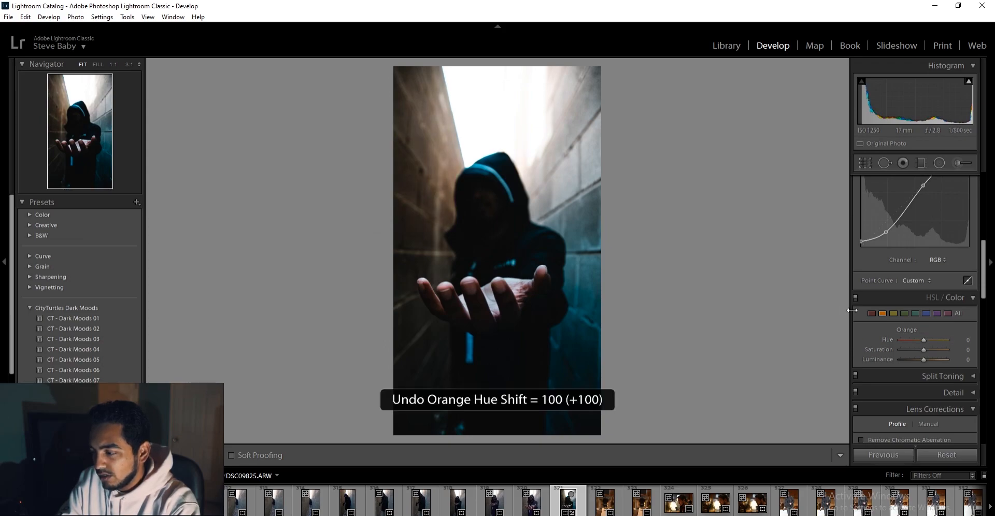
pyautogui.click(872, 314)
# Try draining the photo's color with Vibrance −100 and lowered Saturation, and undo the changes
pyautogui.moveTo(982, 274); pyautogui.dragTo(982, 243)
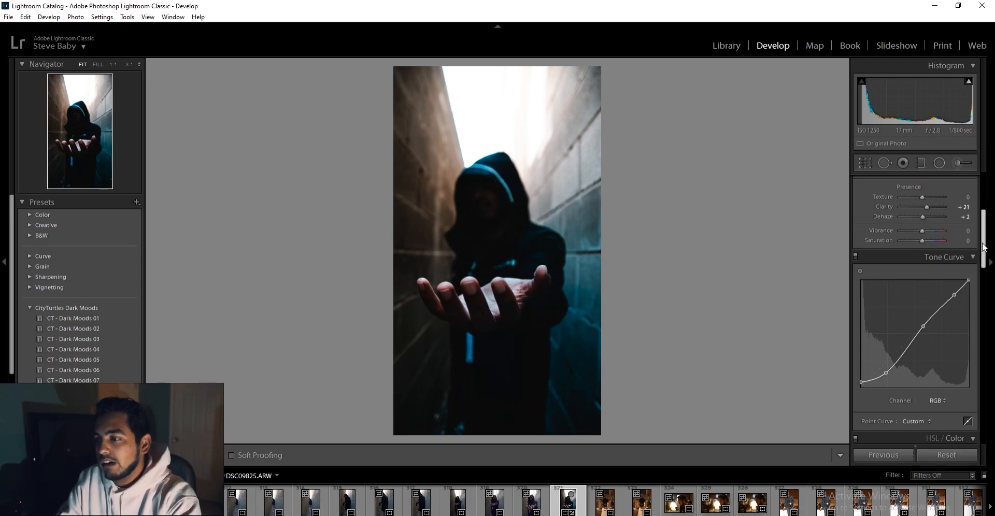
pyautogui.moveTo(983, 247); pyautogui.dragTo(984, 218)
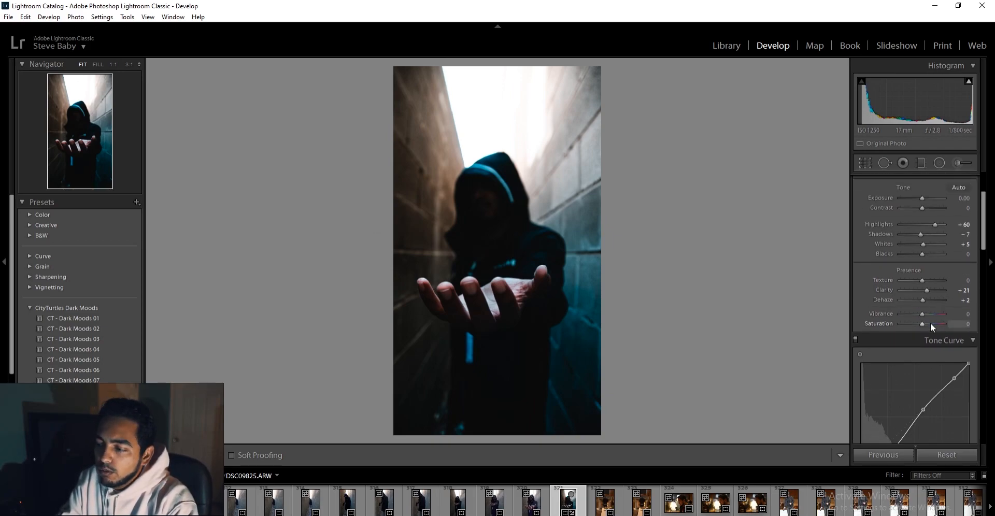
pyautogui.moveTo(930, 323); pyautogui.dragTo(837, 324)
pyautogui.click(918, 335)
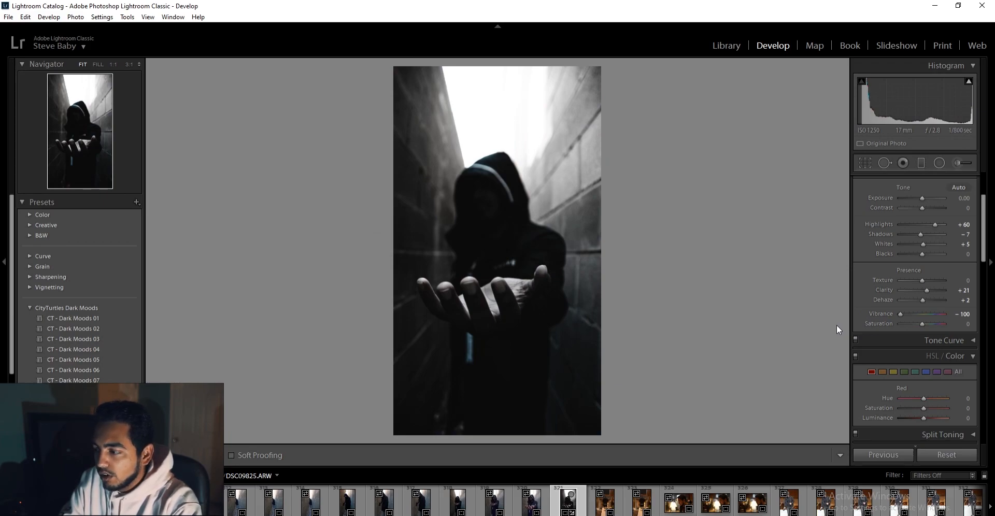
pyautogui.moveTo(921, 324); pyautogui.dragTo(836, 341)
pyautogui.hotkey('ctrl', 'z')
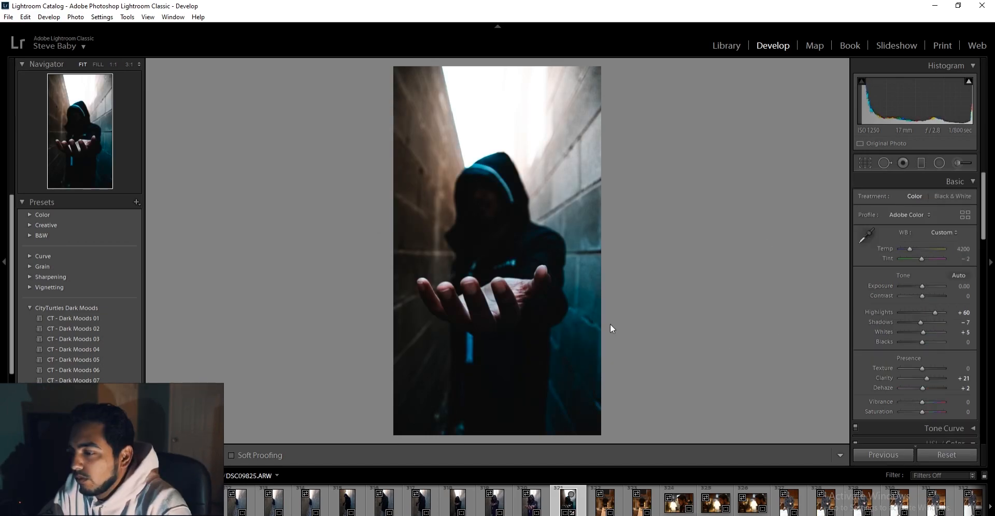
# Place a radial filter over the hooded face, set its Exposure to −0.09, and stretch it vertically into an oval
pyautogui.click(939, 163)
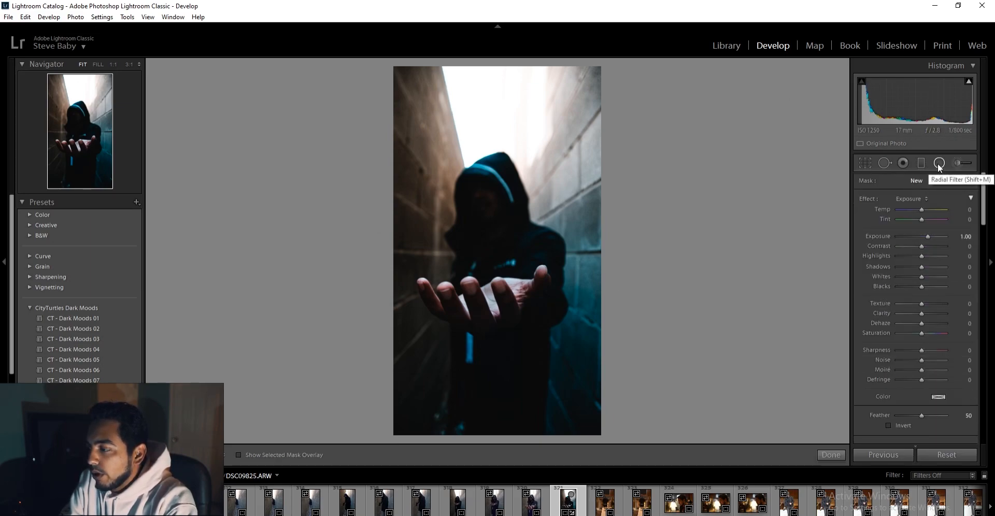
pyautogui.moveTo(478, 209); pyautogui.dragTo(521, 250)
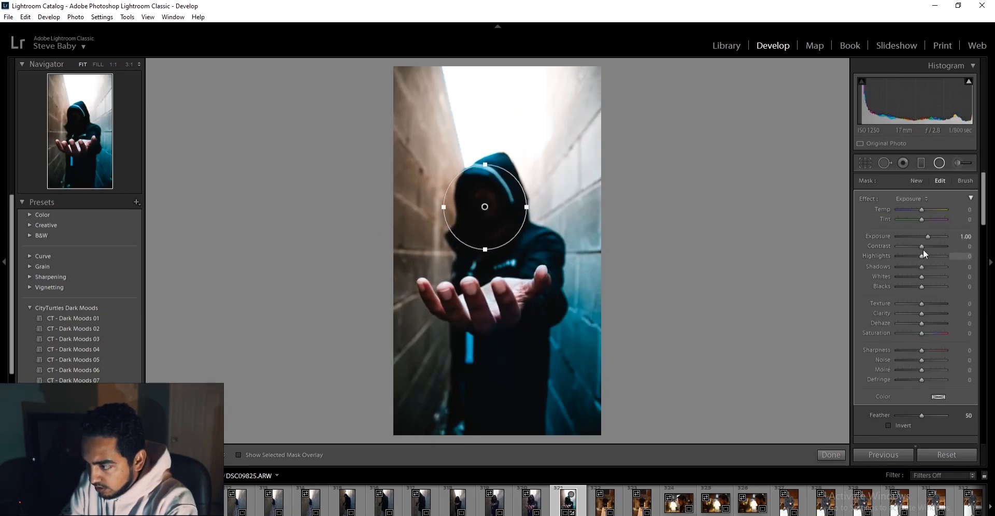
pyautogui.click(921, 235)
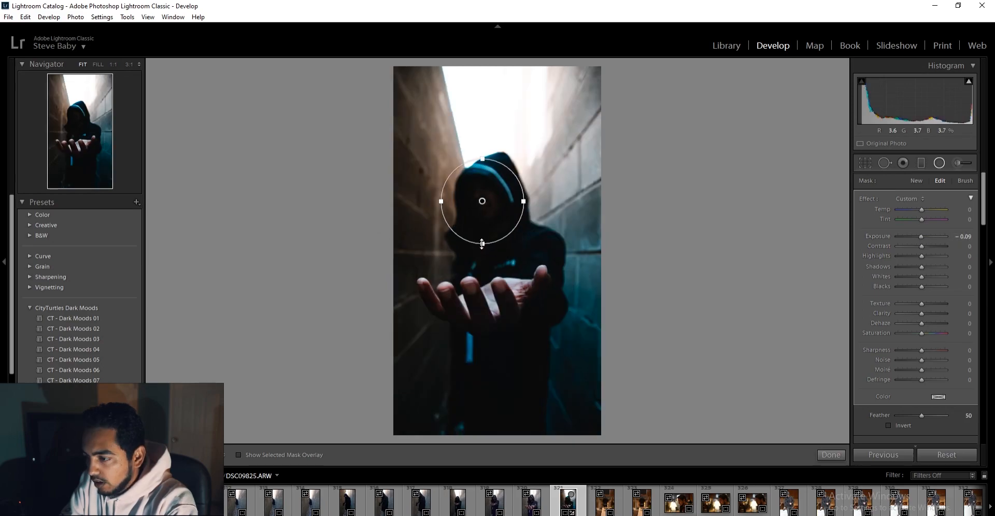
pyautogui.moveTo(482, 244); pyautogui.dragTo(482, 251)
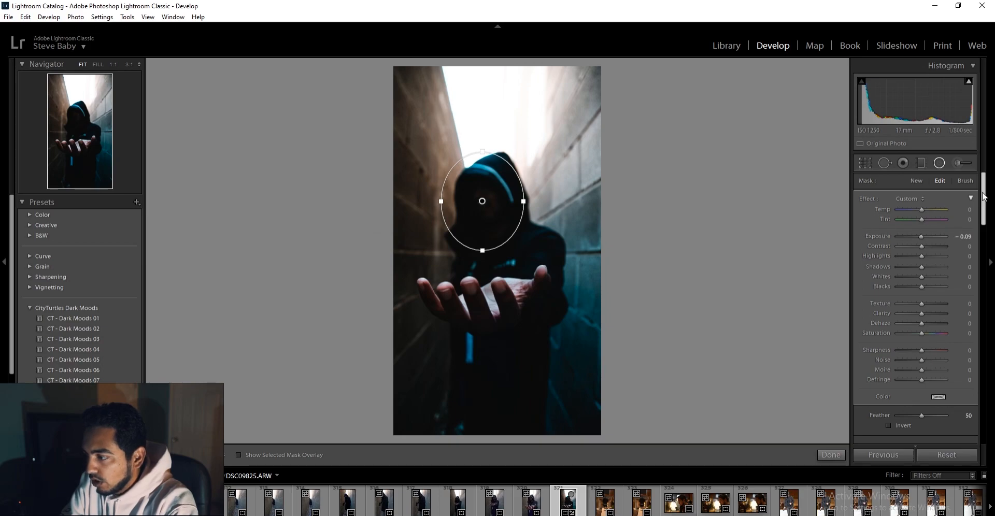
# Invert the radial filter's mask, reset its Exposure to 0.00, and set its Shadows to −30
pyautogui.click(888, 425)
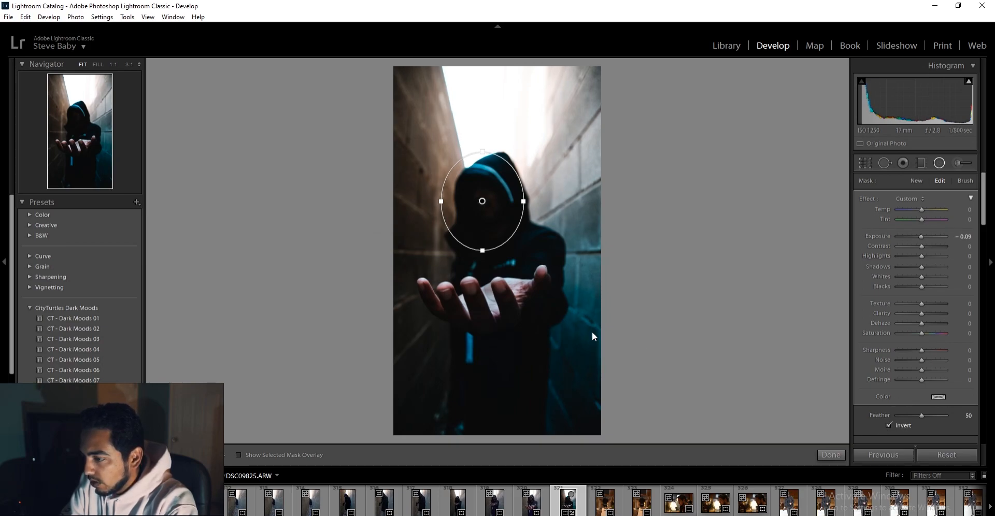
pyautogui.moveTo(918, 232)
pyautogui.mouseDown()
pyautogui.moveTo(895, 237)
pyautogui.moveTo(945, 236)
pyautogui.moveTo(844, 264)
pyautogui.moveTo(945, 236)
pyautogui.moveTo(975, 251)
pyautogui.moveTo(919, 235)
pyautogui.mouseUp()
pyautogui.moveTo(921, 267); pyautogui.dragTo(912, 277)
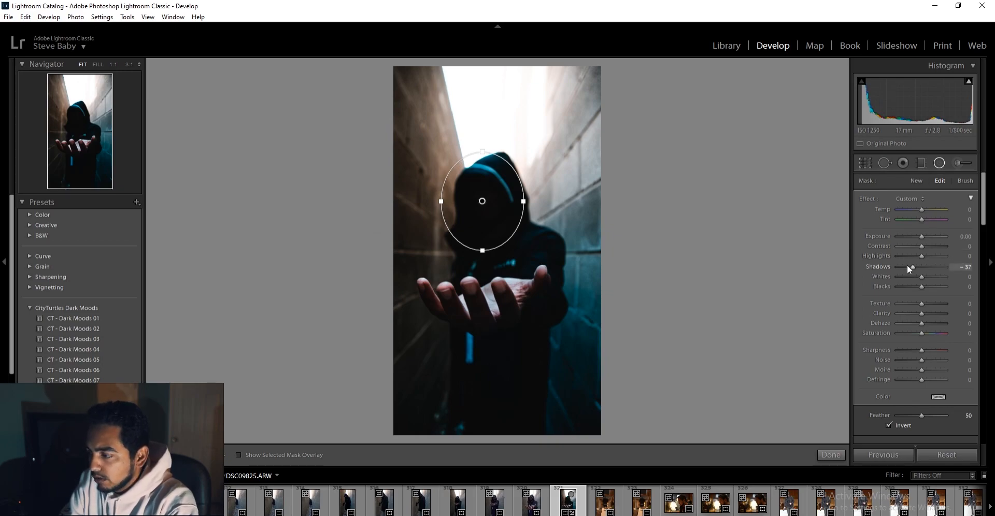
pyautogui.moveTo(906, 266); pyautogui.dragTo(914, 266)
# Set the radial filter's Feather to 38 and close the Radial Filter tool
pyautogui.moveTo(897, 416); pyautogui.dragTo(935, 416)
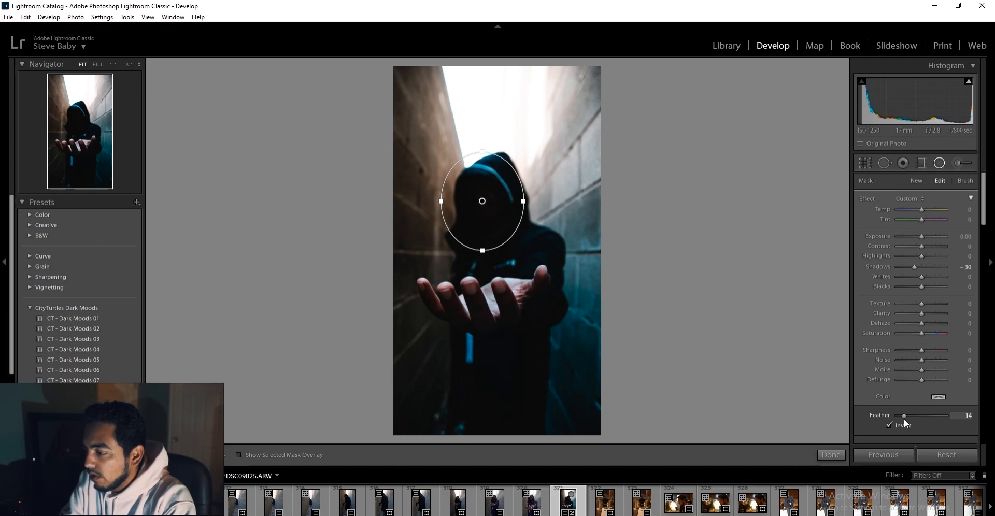
pyautogui.moveTo(906, 416)
pyautogui.mouseDown()
pyautogui.moveTo(972, 414)
pyautogui.moveTo(823, 420)
pyautogui.moveTo(946, 414)
pyautogui.moveTo(916, 412)
pyautogui.mouseUp()
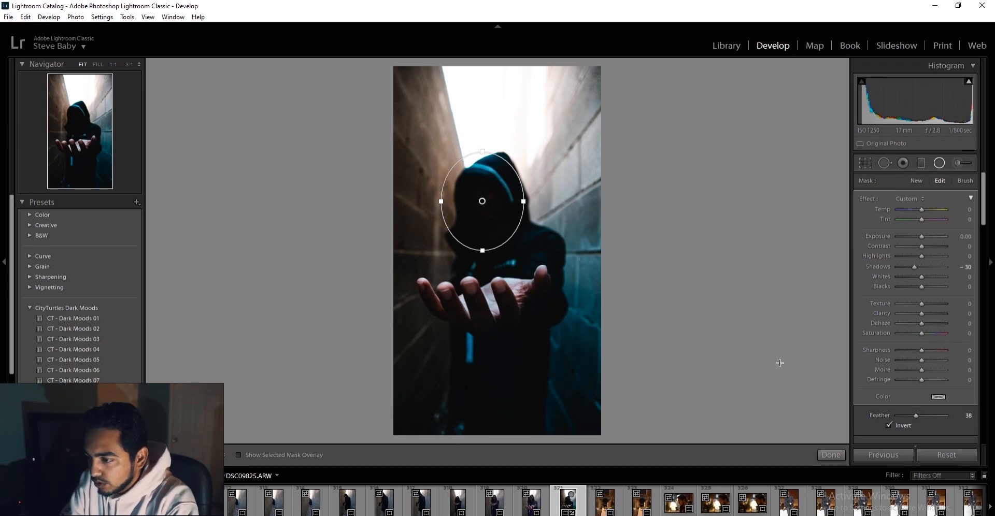
pyautogui.press('Return')
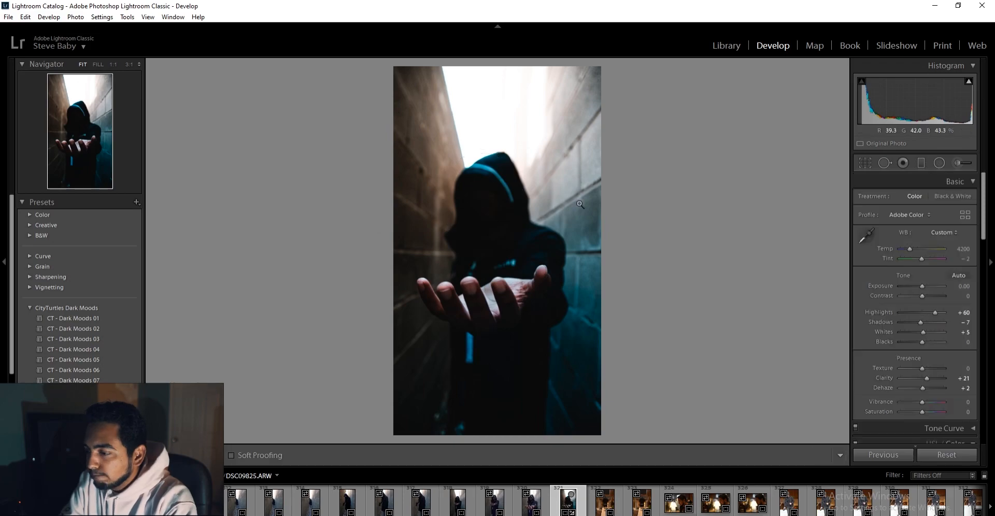
# Place a new radial filter as a wide oval around the outstretched hand and reset its Exposure to 0.00
pyautogui.click(477, 220)
pyautogui.click(488, 219)
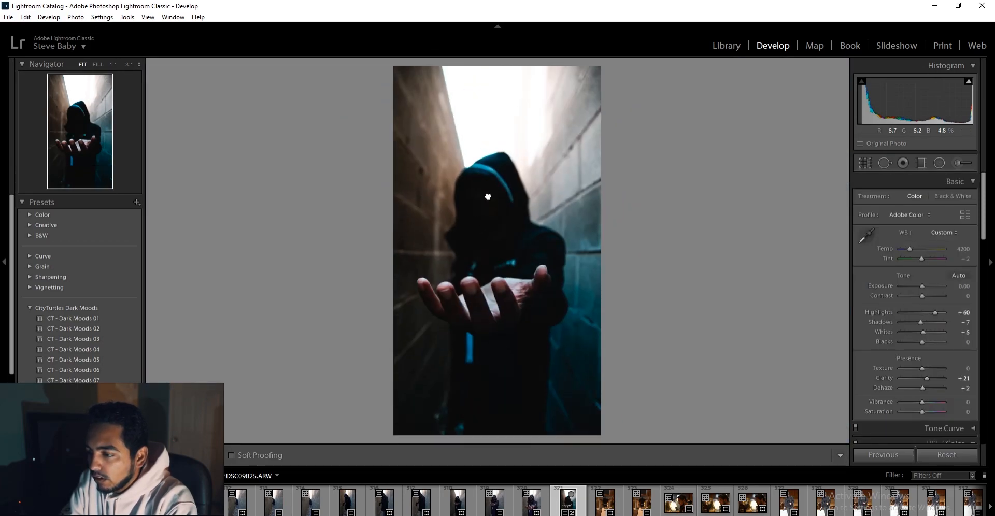
pyautogui.click(488, 218)
pyautogui.click(488, 195)
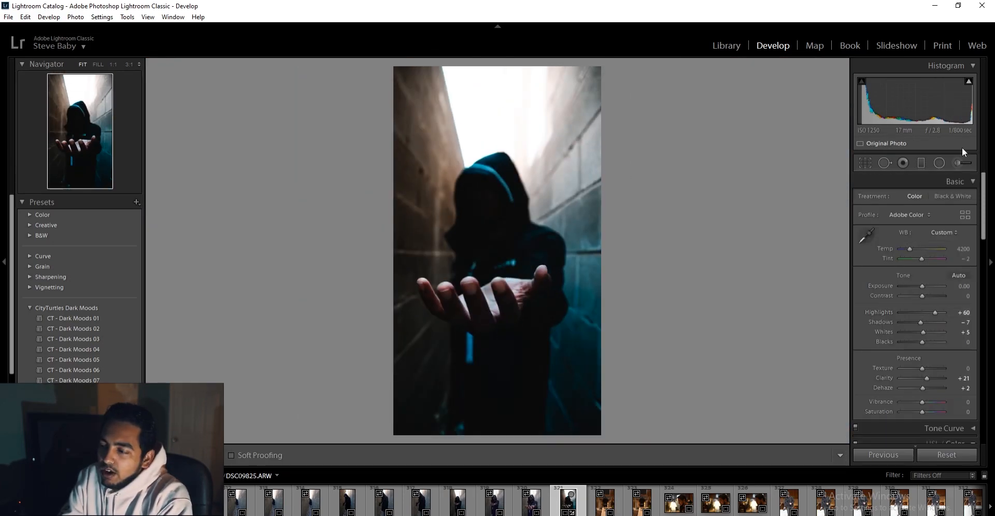
pyautogui.hotkey('shift', 'm')
pyautogui.moveTo(483, 310)
pyautogui.mouseDown()
pyautogui.moveTo(552, 370)
pyautogui.moveTo(502, 308)
pyautogui.mouseUp()
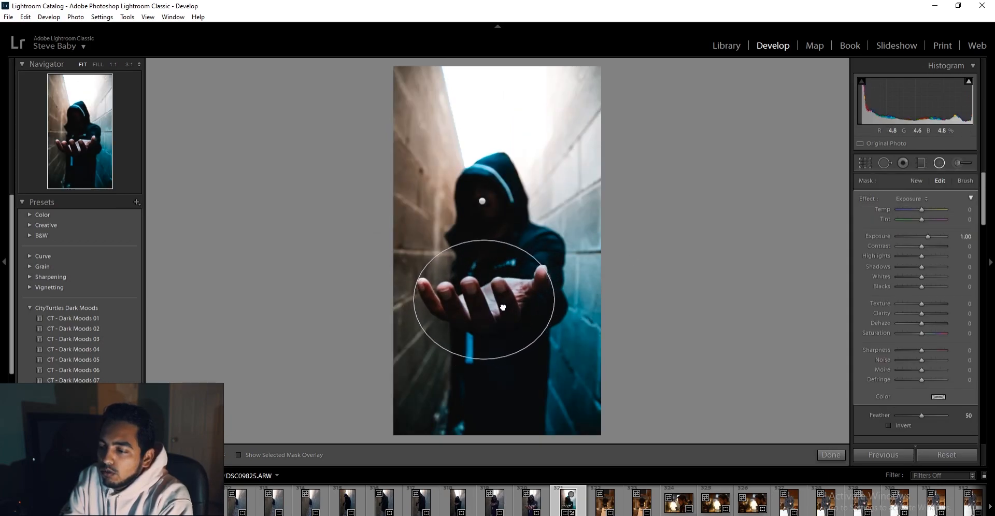
pyautogui.doubleClick(927, 237)
# Invert the hand filter's mask so it affects the oval's inside, using a test Exposure of 2.52 to check the affected area
pyautogui.click(889, 425)
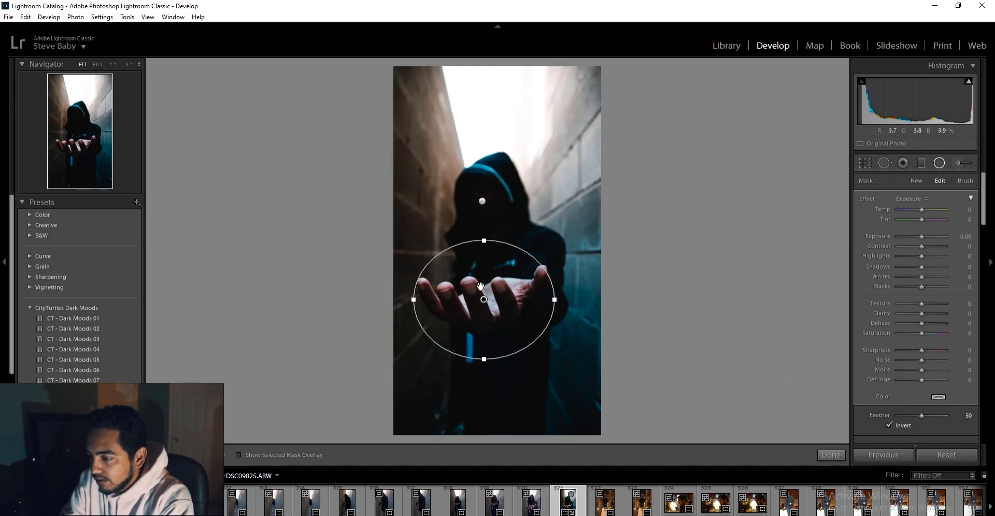
pyautogui.click(888, 426)
pyautogui.moveTo(920, 236)
pyautogui.mouseDown()
pyautogui.moveTo(897, 236)
pyautogui.moveTo(955, 234)
pyautogui.moveTo(918, 233)
pyautogui.moveTo(937, 240)
pyautogui.mouseUp()
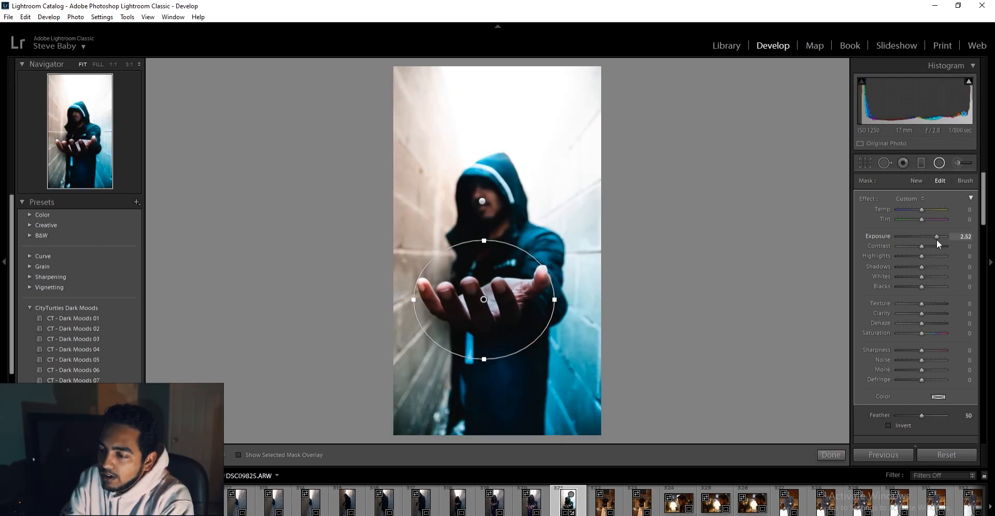
pyautogui.click(888, 425)
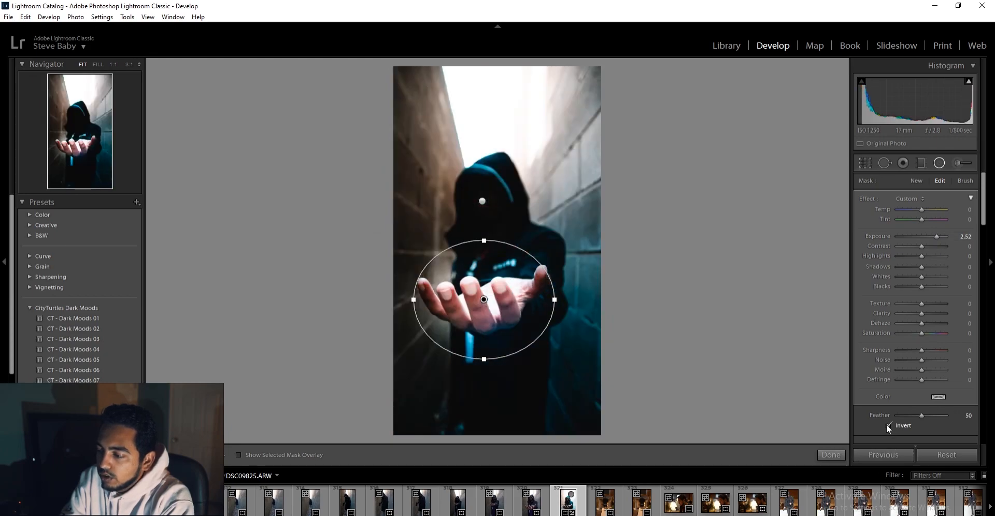
# Set the hand filter's Exposure to 0.17 and Shadows to 41, and close the Radial Filter tool
pyautogui.doubleClick(932, 235)
pyautogui.moveTo(921, 267); pyautogui.dragTo(926, 268)
pyautogui.moveTo(925, 235); pyautogui.dragTo(923, 234)
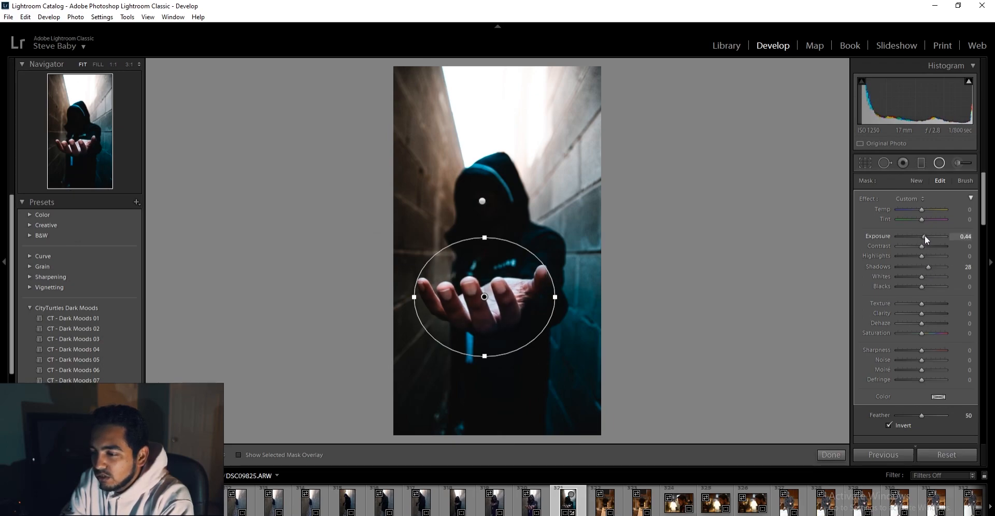
pyautogui.moveTo(923, 237); pyautogui.dragTo(922, 237)
pyautogui.doubleClick(922, 267)
pyautogui.moveTo(922, 266); pyautogui.dragTo(928, 268)
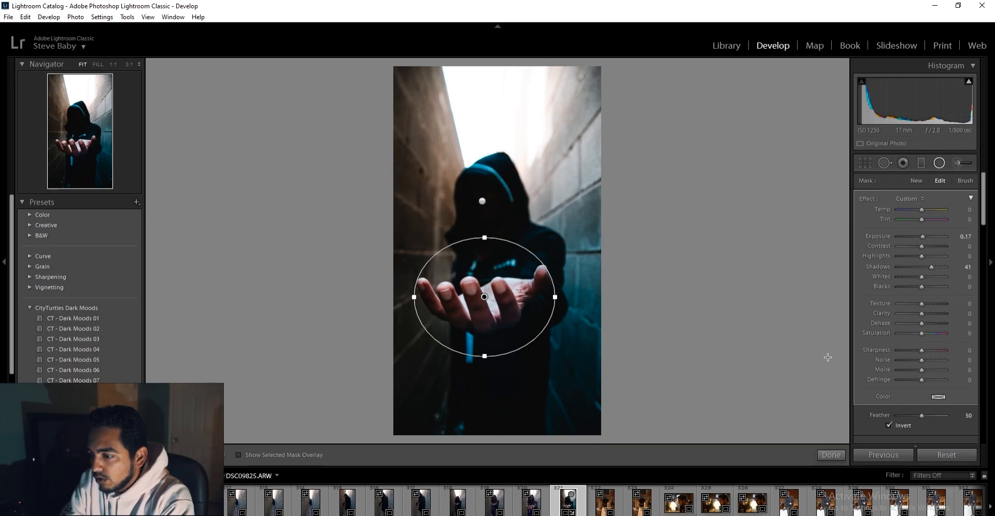
pyautogui.click(825, 459)
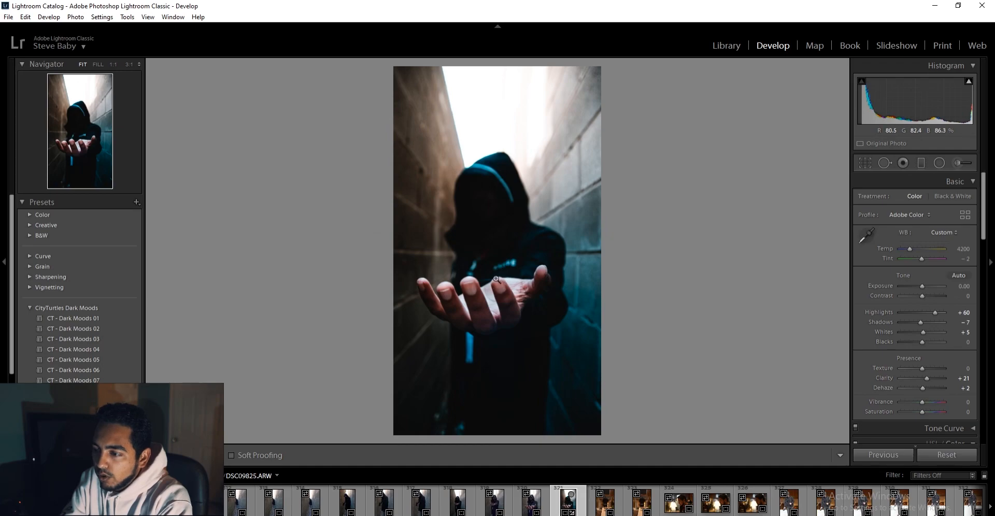
# Compare the photo before and after editing side by side, examining the hand and the bright sky at 1:1
pyautogui.scroll(-1, 983, 192)
pyautogui.moveTo(983, 191); pyautogui.dragTo(931, 135)
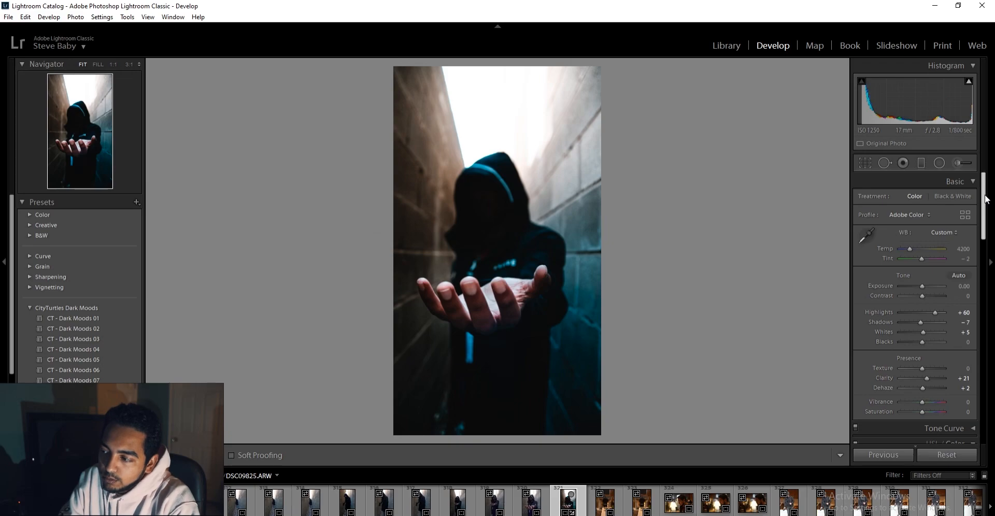
pyautogui.scroll(-5, 984, 199)
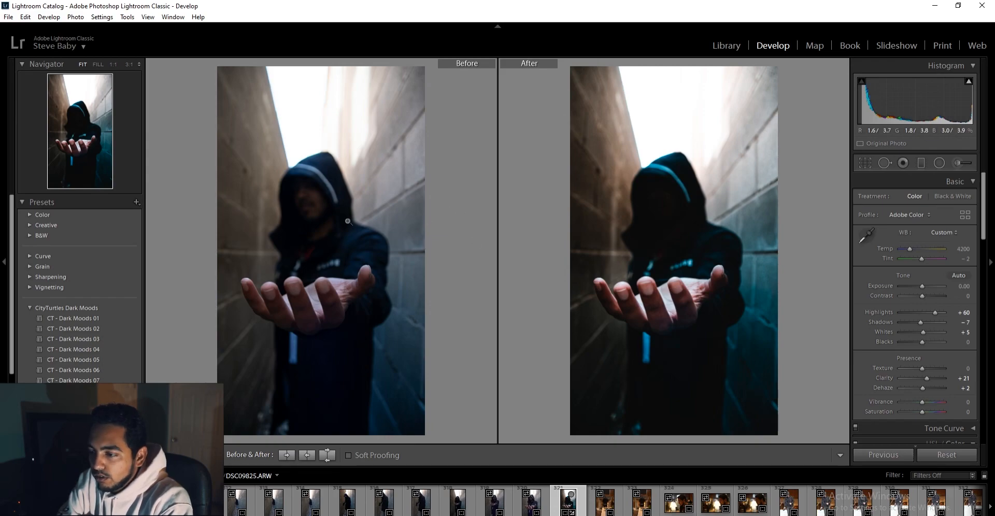
pyautogui.click(301, 211)
pyautogui.click(306, 207)
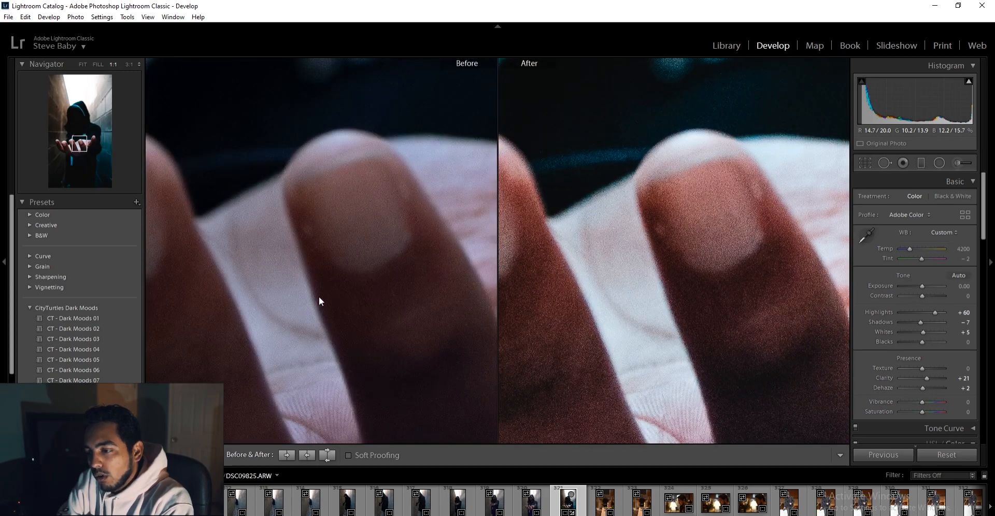
pyautogui.click(321, 300)
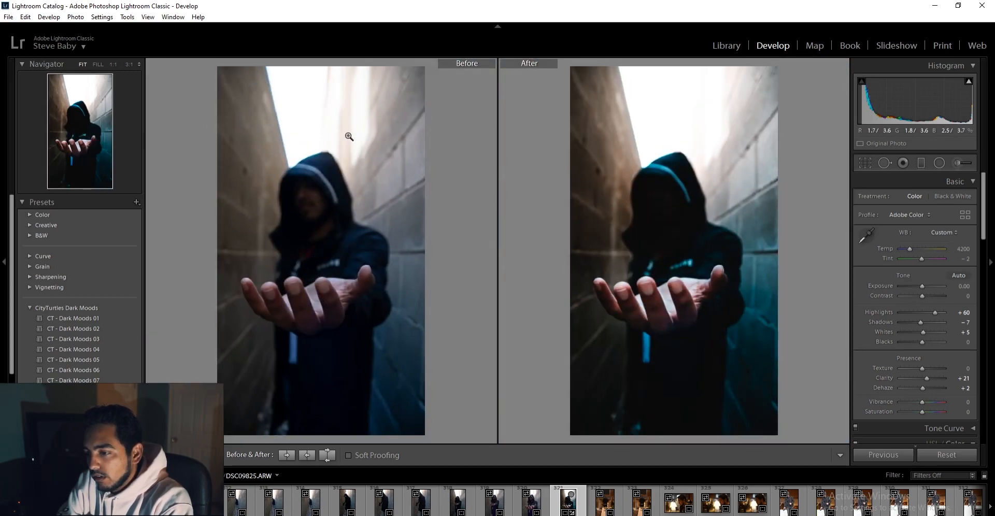
pyautogui.click(357, 111)
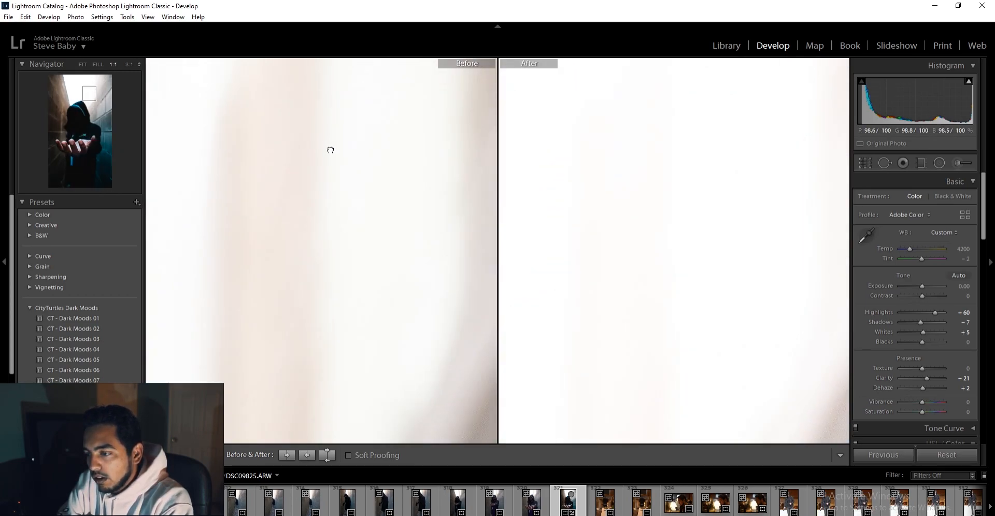
pyautogui.click(330, 149)
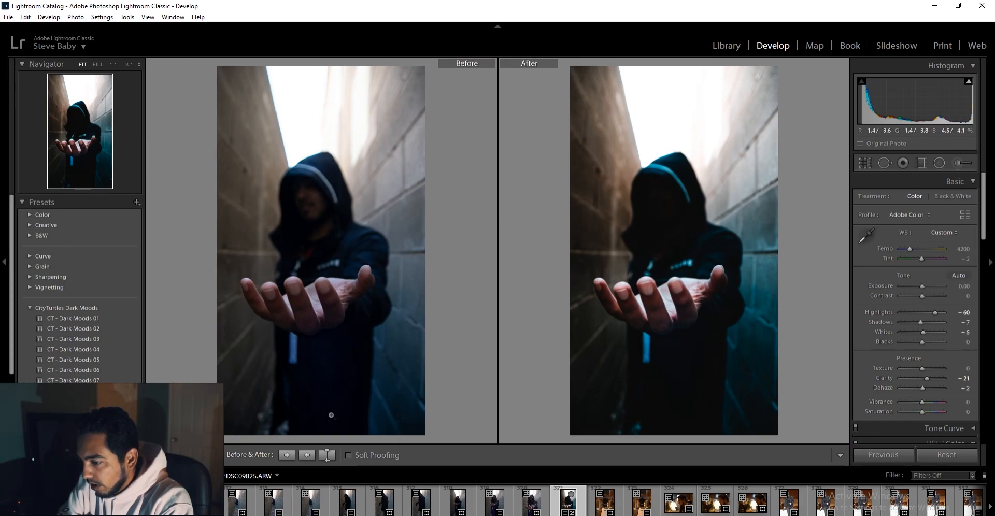